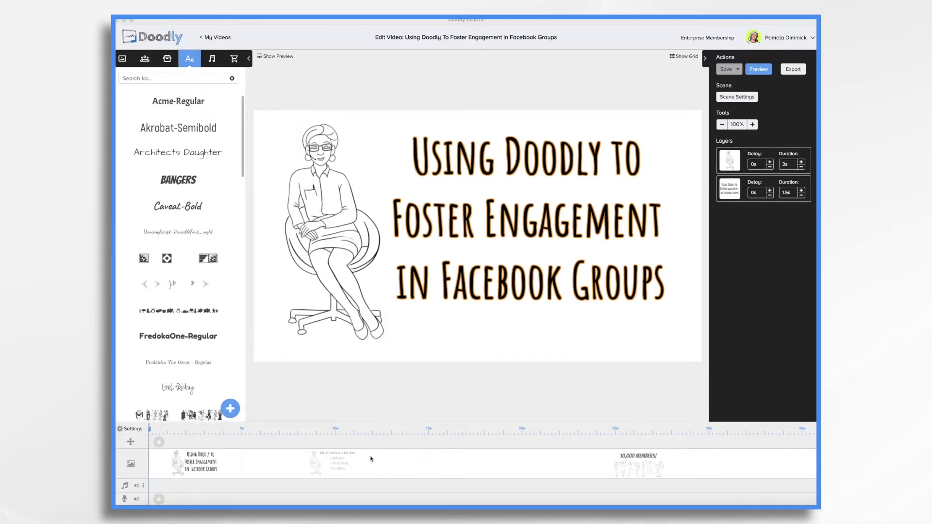
Step: Show the second scene, 'How to Be Successful in Your Group', on the canvas
left_click(371, 458)
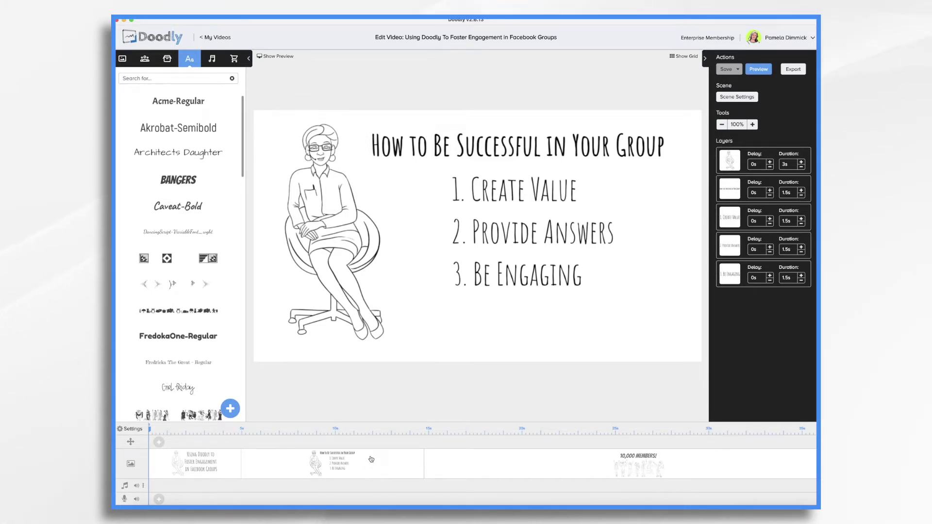
Step: Display the third scene, '10,000 MEMBERS!', and scroll along the timeline
left_click(490, 470)
scroll(489, 469, "right", 3)
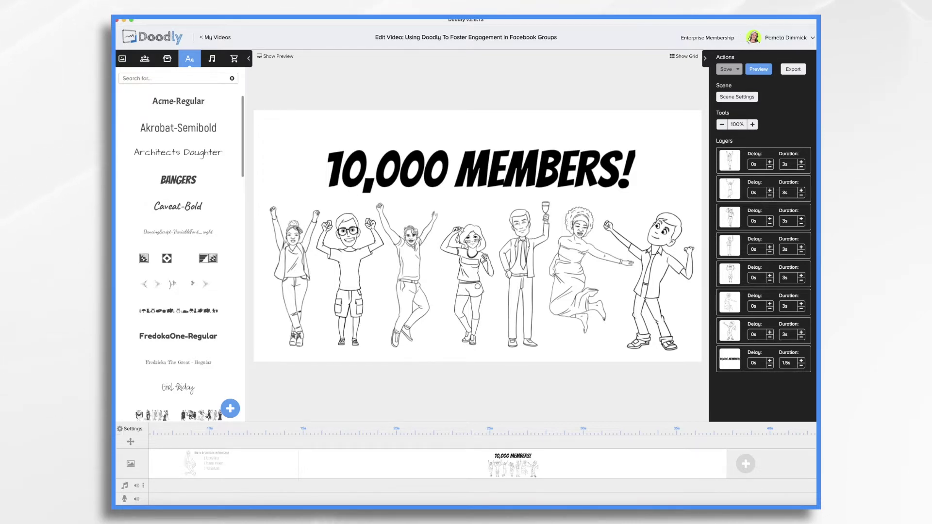
Step: Create a 1000×1000 Facebook & Instagram Glassboard video titled 'What to do when my foster child has an outburst'
left_click(207, 38)
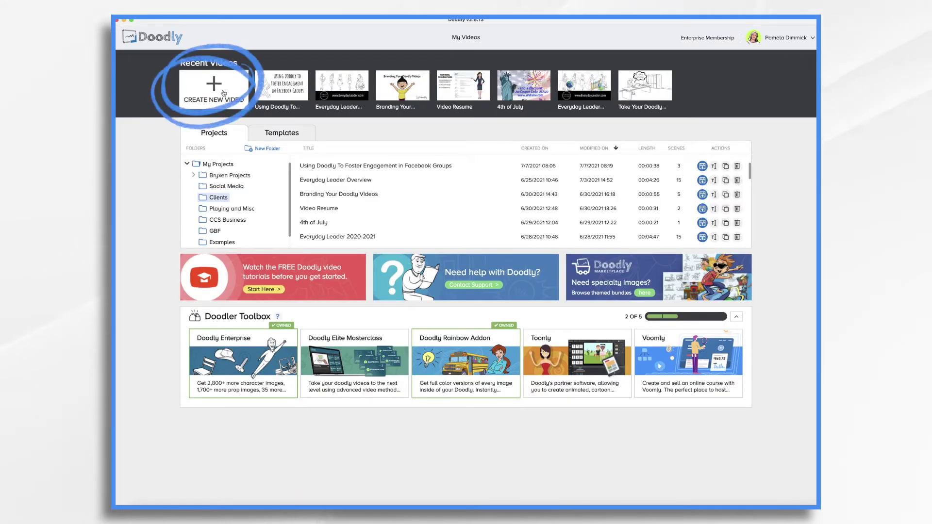
left_click(223, 94)
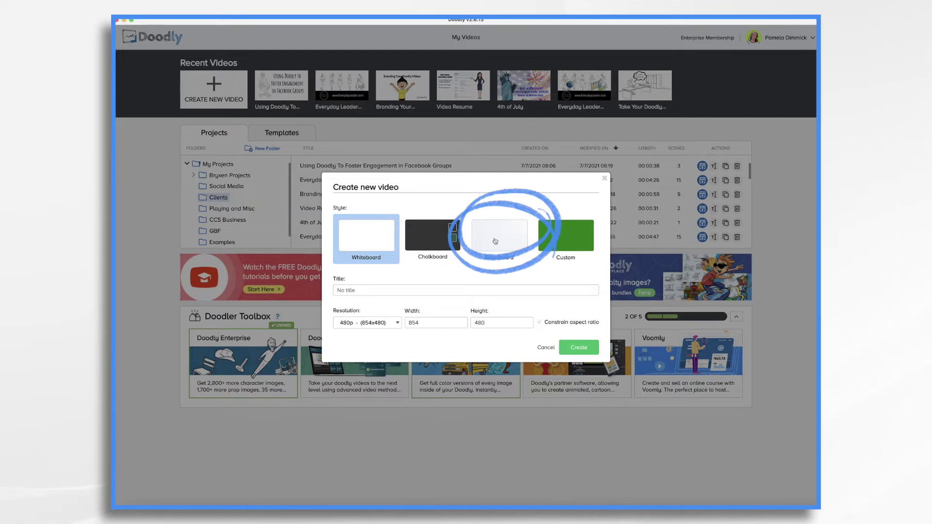
left_click(495, 242)
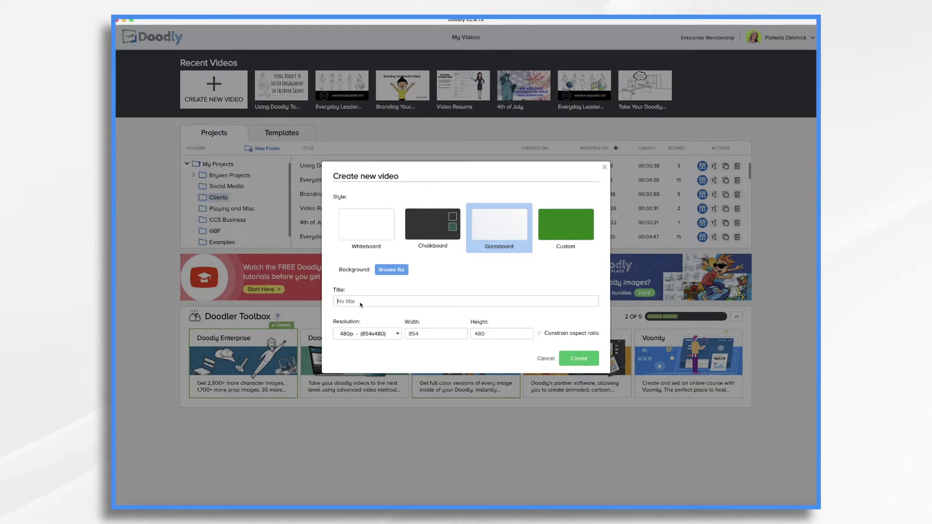
type("What to do when my foster child has an outburst")
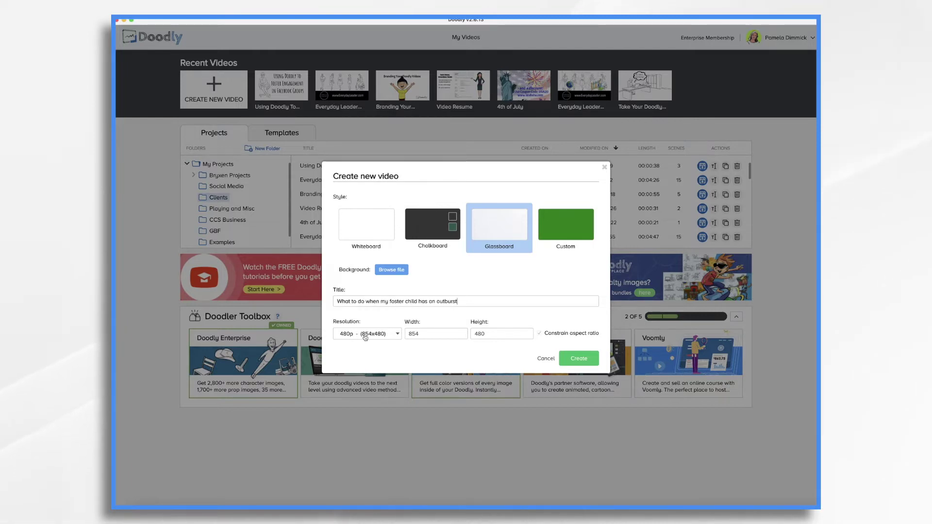
left_click(365, 336)
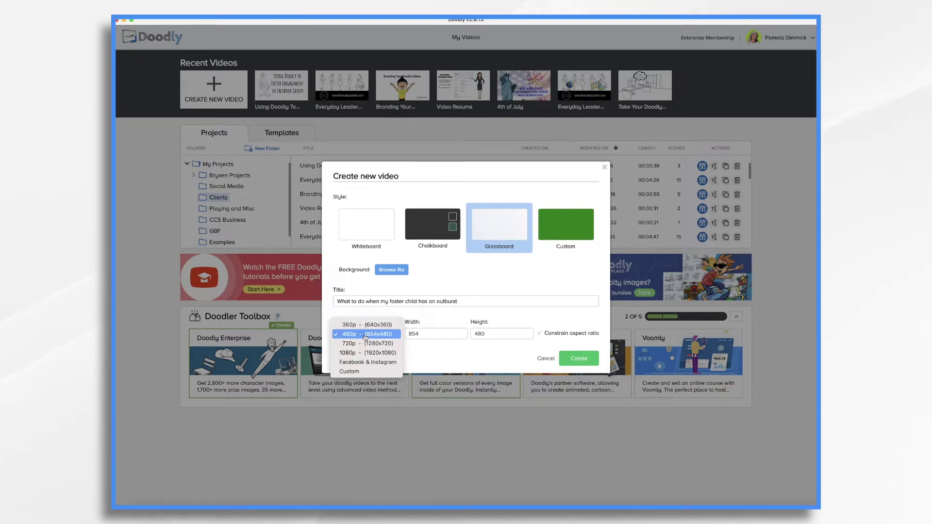
left_click(364, 363)
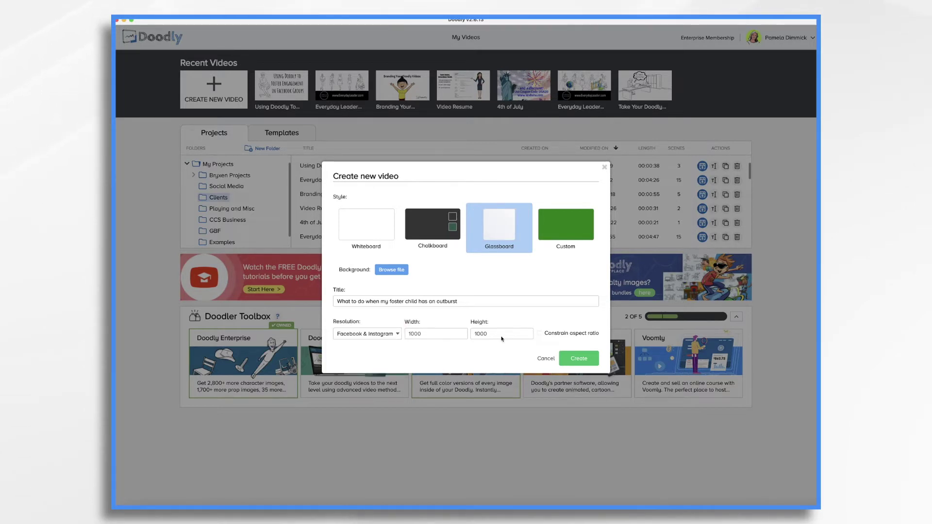
left_click(586, 360)
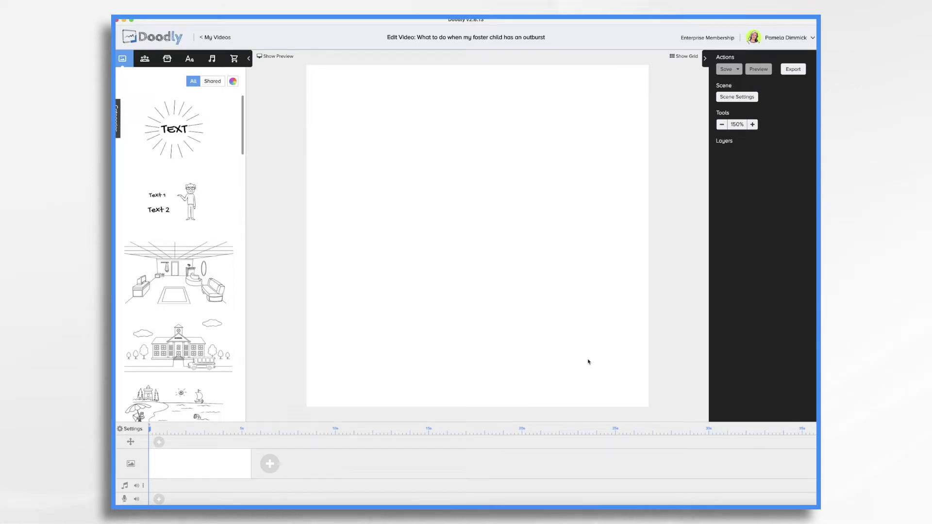
Step: Paste the outburst-tips article as an orange handwritten text block, then save the video
type("What do I do when my foster child has an outburst?  You could try a number of things. A few are quick and simple, others will take more time and resources.  -Find out what triggers or causes the behaviors that you want to nip in the bud. For example, is it TV time? If so, do something else when it's time for them to watch or set an earlier cutoff for TV (for instance no later than 8 pm)  -Remain calm at all times if possible--you don't want your foster child to feel as though they have power over you because this can lead to aggression and power struggles  -Find out what they're upset about--in other words, explore the root of the behavior. Are they hungry? Are they tired? Do they need a break from whatever it is you're doing--play time for example? Sometimes all your foster child needs is a little bit of space and quiet time to work through their emotions.  What has worked for you? Share your strategies in the comments section below")
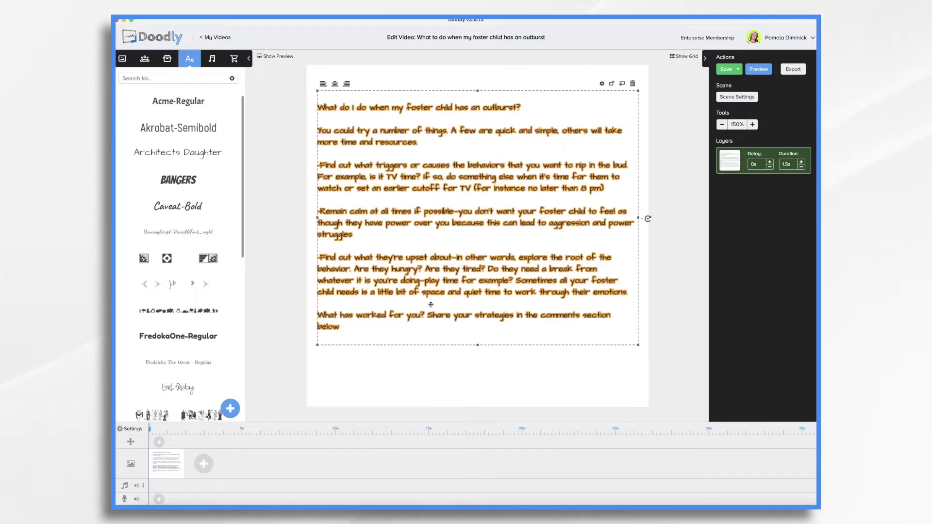
key("super+s")
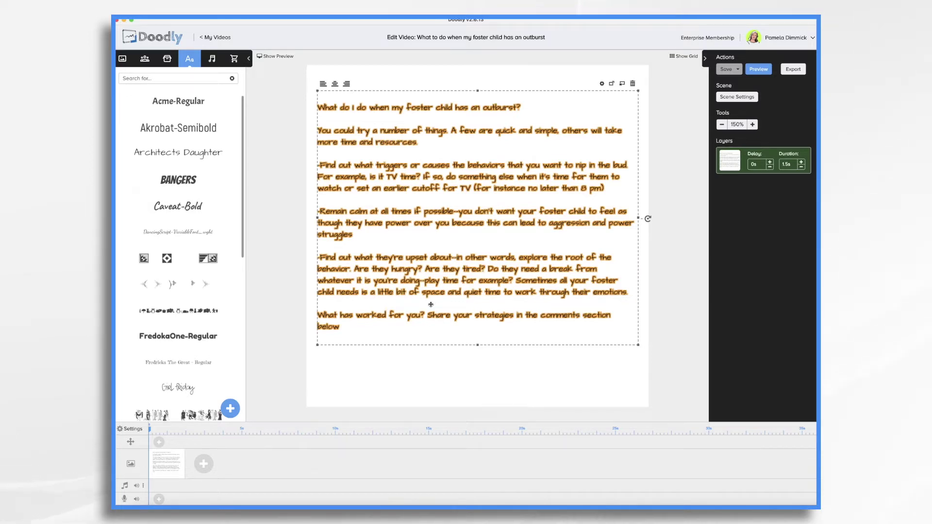
Step: Add a new scene with the centred black Akrobat-Semibold title 'What Do I Do When My Foster Child has an Outburst'
left_click(204, 463)
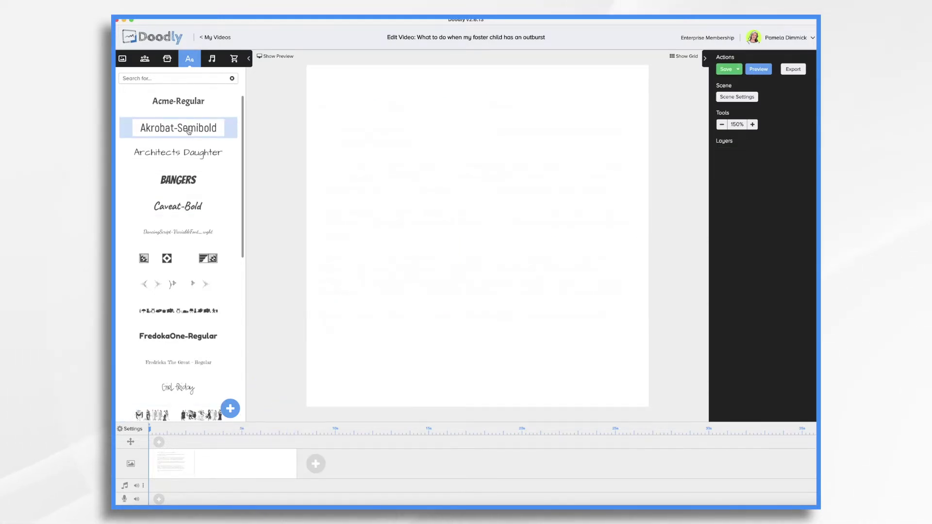
left_click_drag(188, 131, 493, 102)
double_click(492, 101)
type("What Do I Do When My Fos")
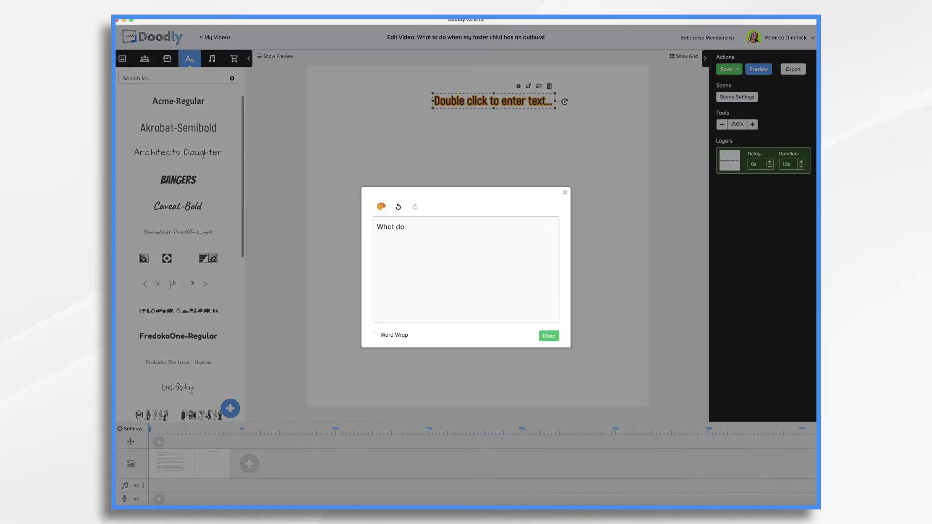
type("ter Child has an Outburst")
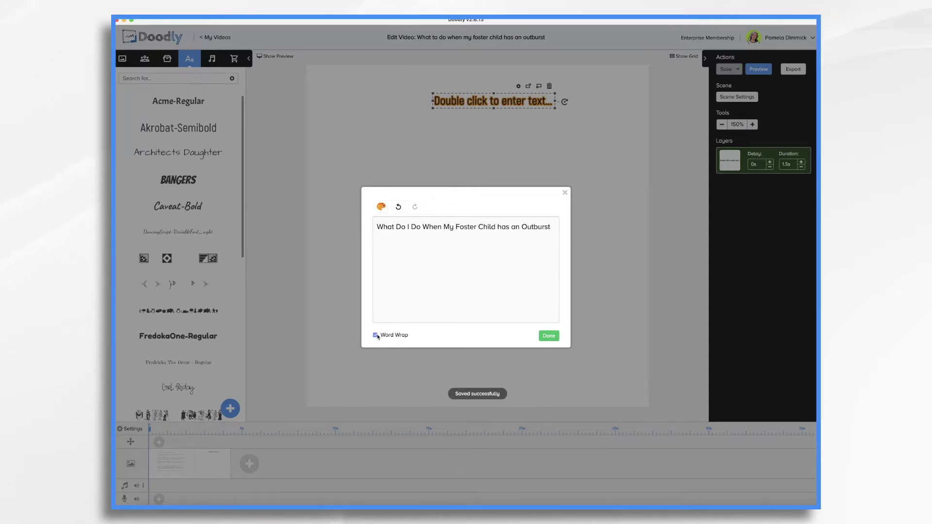
left_click(549, 336)
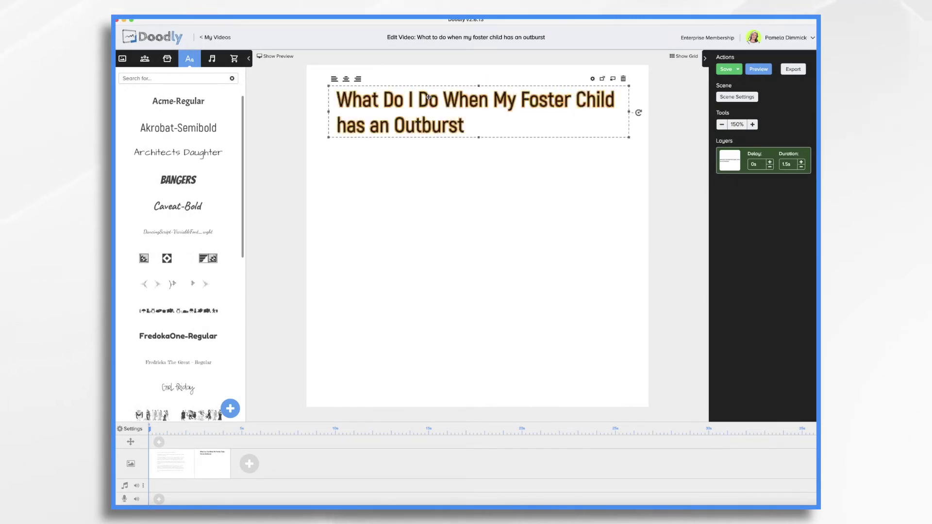
left_click(346, 79)
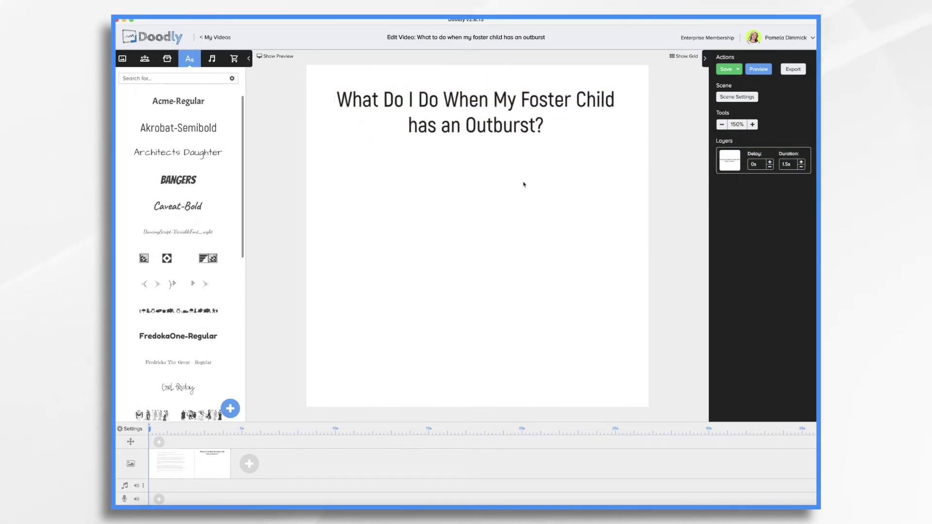
Step: Search the characters for 'child' and place the crying baby below the title
left_click(144, 58)
left_click(159, 80)
type("child")
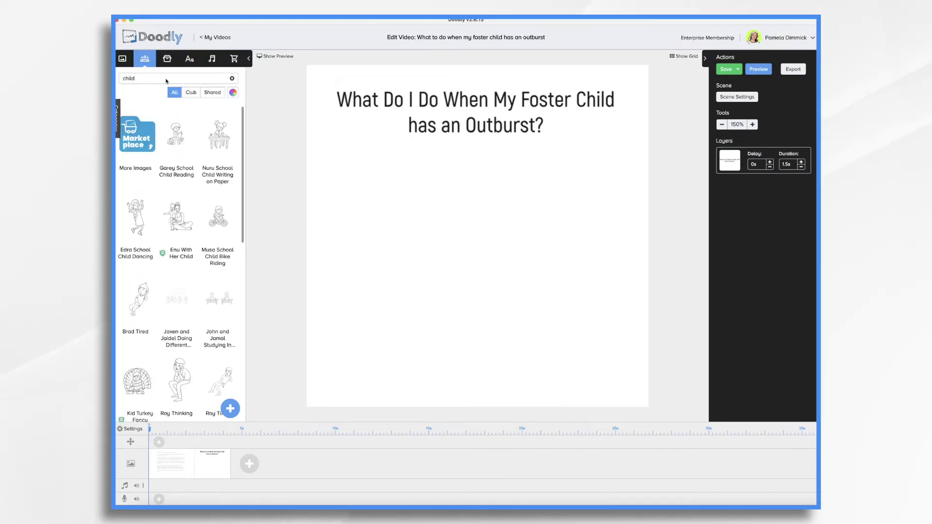
scroll(193, 324, "down", 5)
scroll(194, 324, "down", 15)
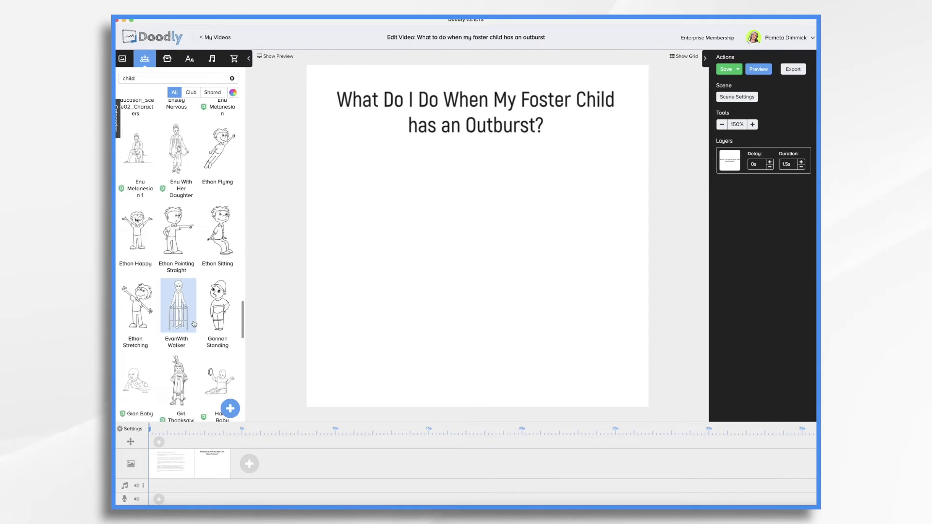
scroll(194, 324, "down", 15)
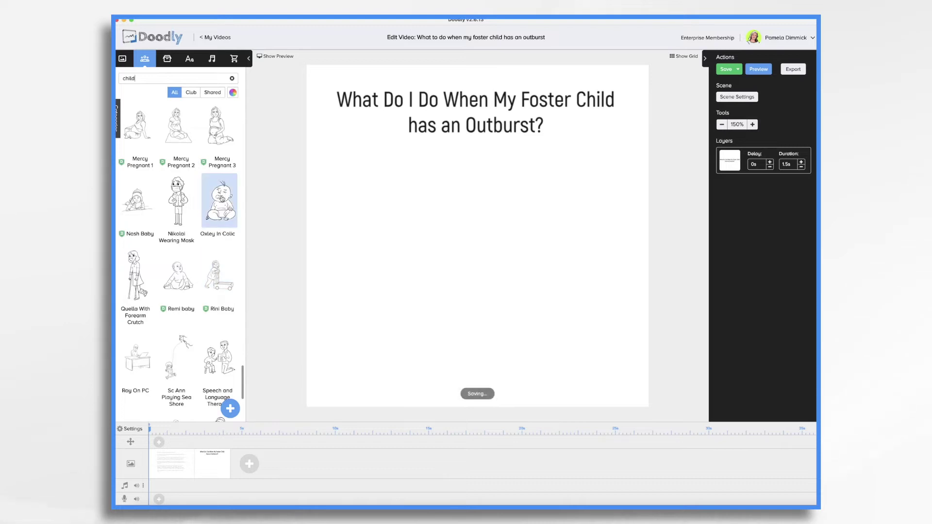
left_click_drag(222, 198, 574, 293)
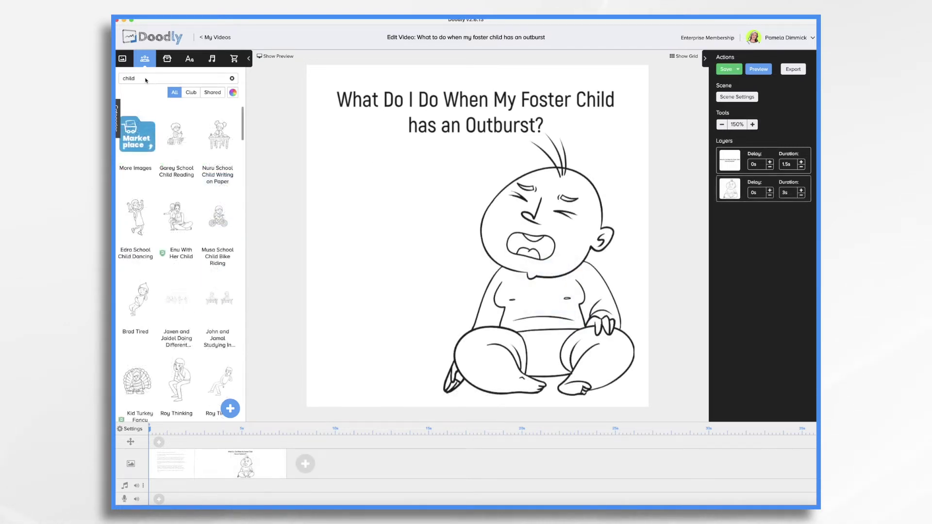
Step: Search 'worrie', place the worried woman left of the baby, and flip her to face him
key("BackSpace")
key("BackSpace")
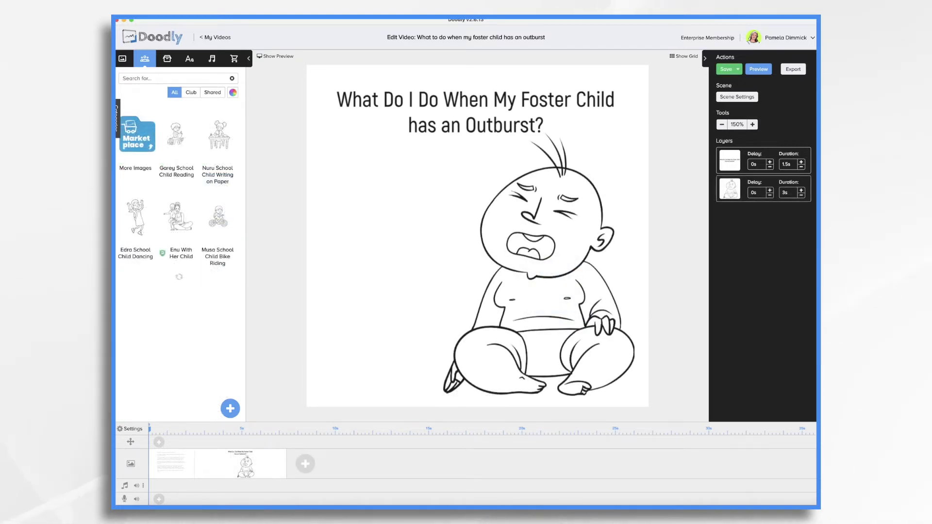
type("worrie")
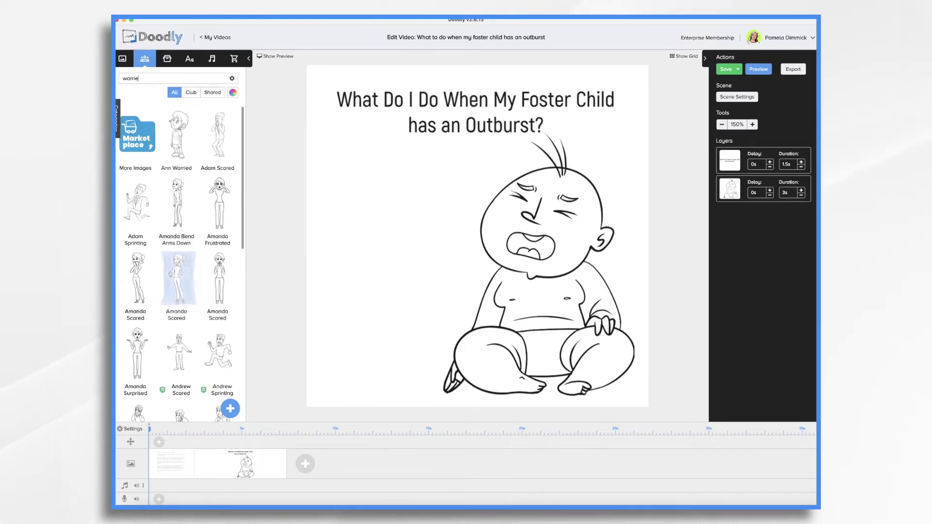
left_click_drag(175, 276, 366, 264)
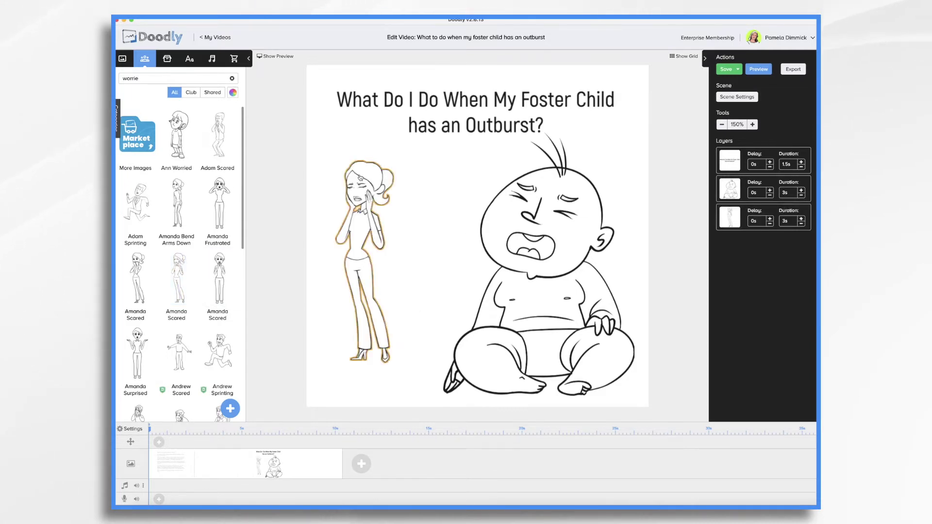
left_click(360, 174)
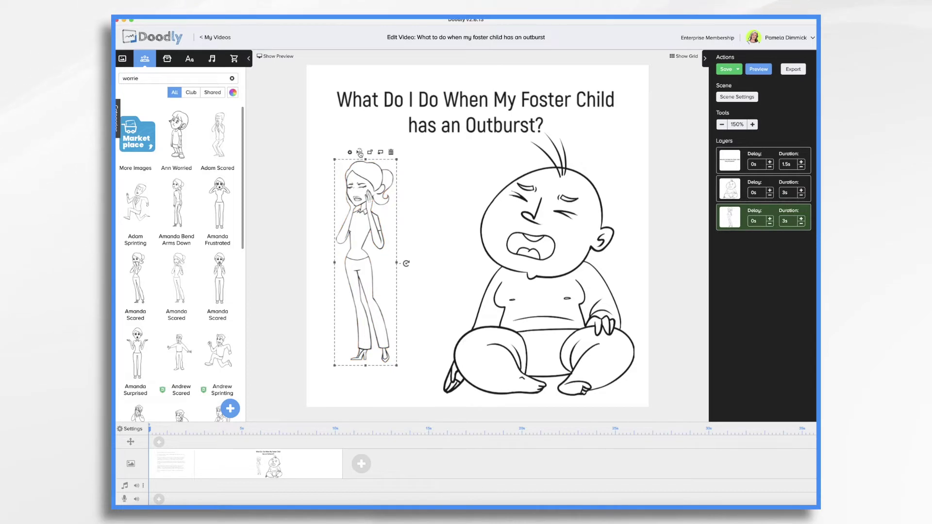
left_click(360, 152)
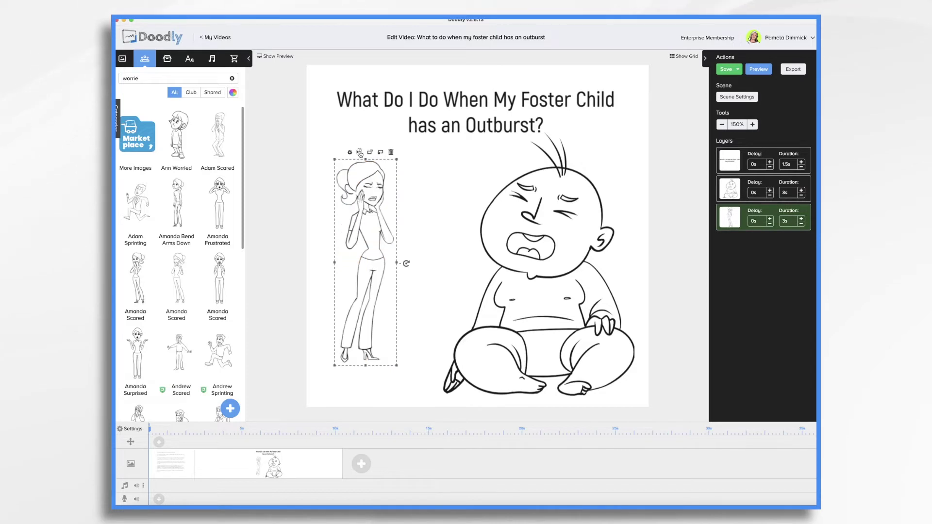
Step: Change the second scene's title colour to red #D0021B in Asset Settings
left_click(469, 103)
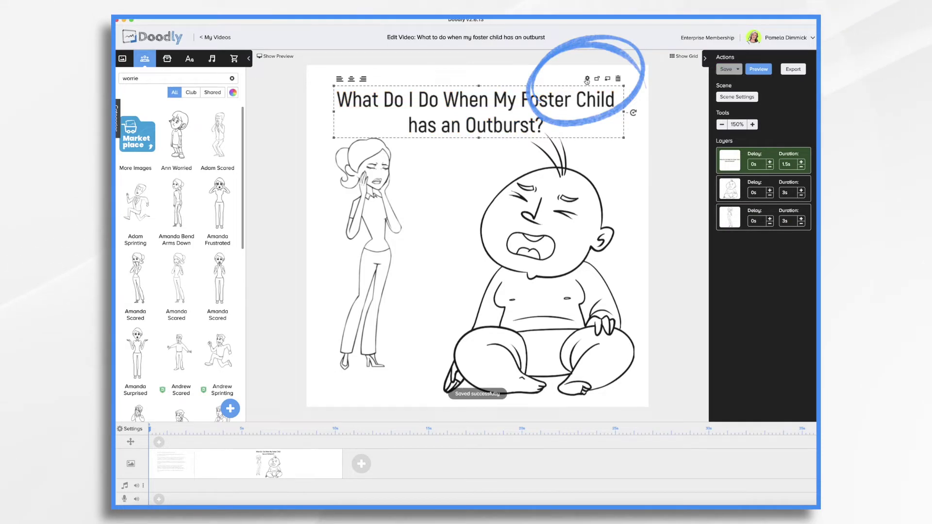
left_click(586, 78)
left_click(429, 235)
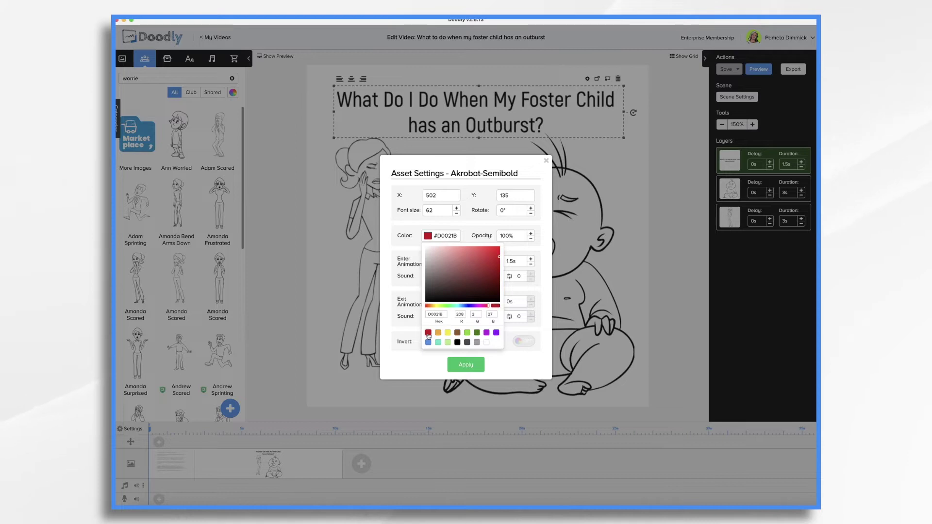
left_click(466, 372)
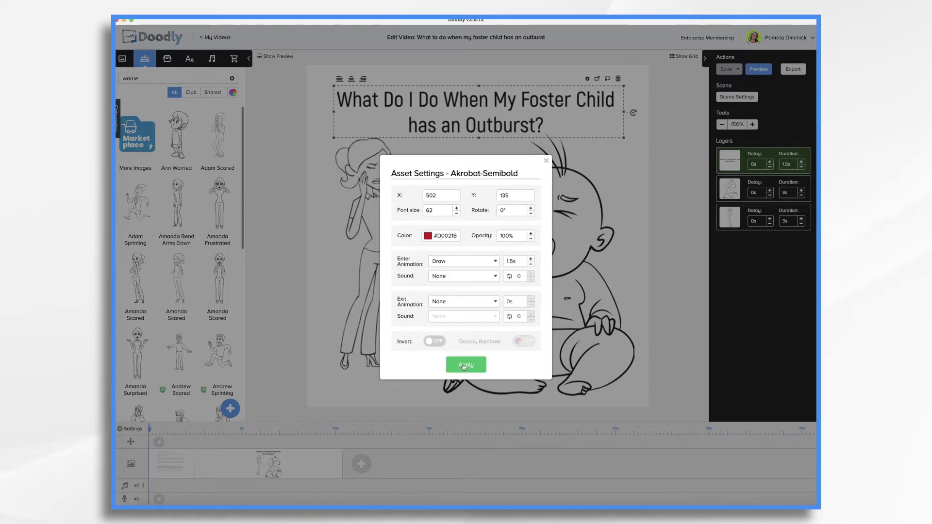
left_click(464, 364)
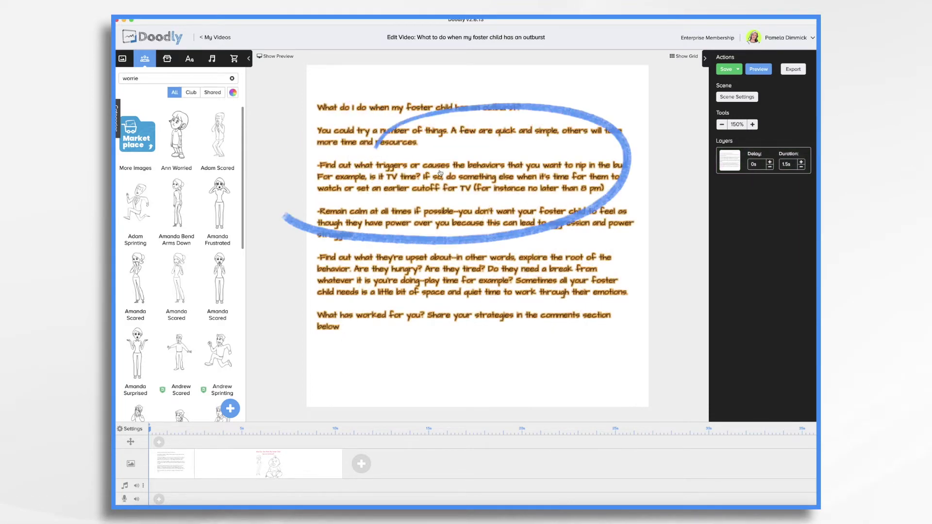
Step: Add a new scene with the title text 'Find Out What Triggers the Behavior'
left_click(367, 464)
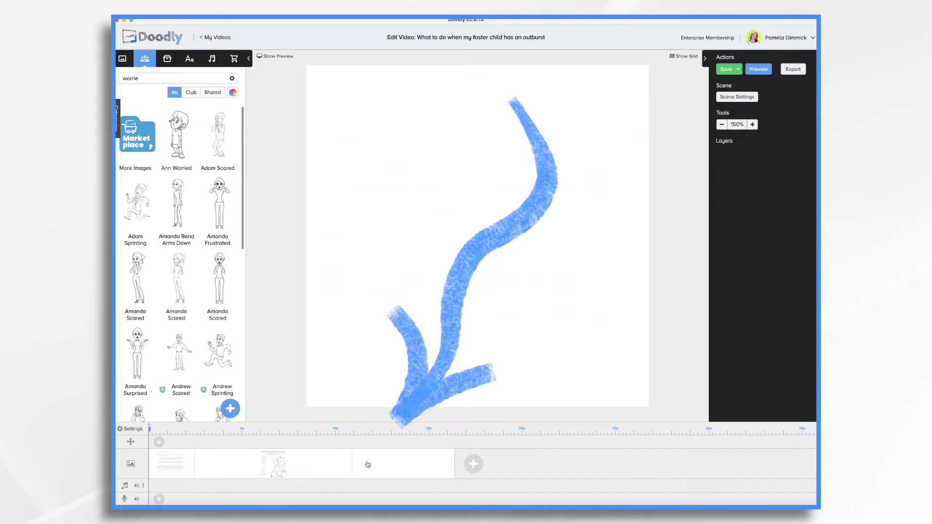
left_click(189, 59)
left_click_drag(178, 128, 463, 115)
double_click(464, 115)
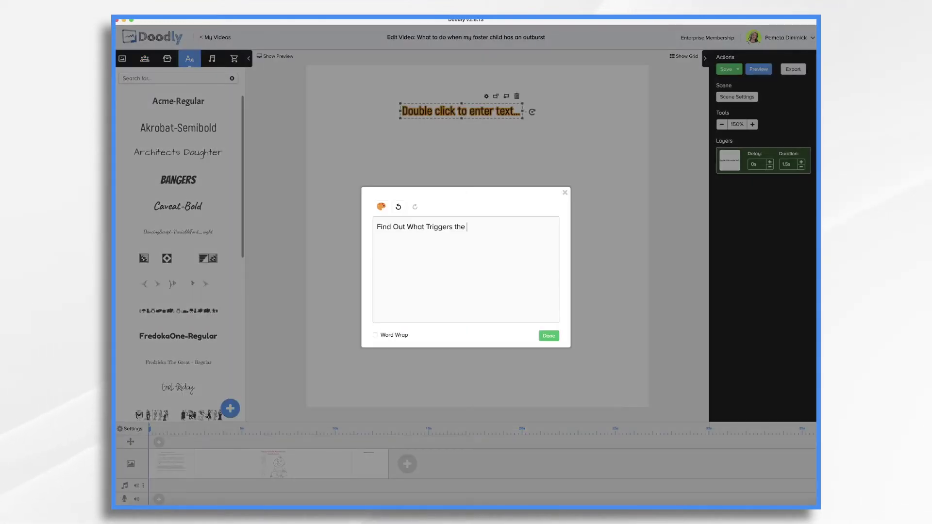
left_click(548, 333)
Step: Colour the new title red #D0021B
left_click(594, 87)
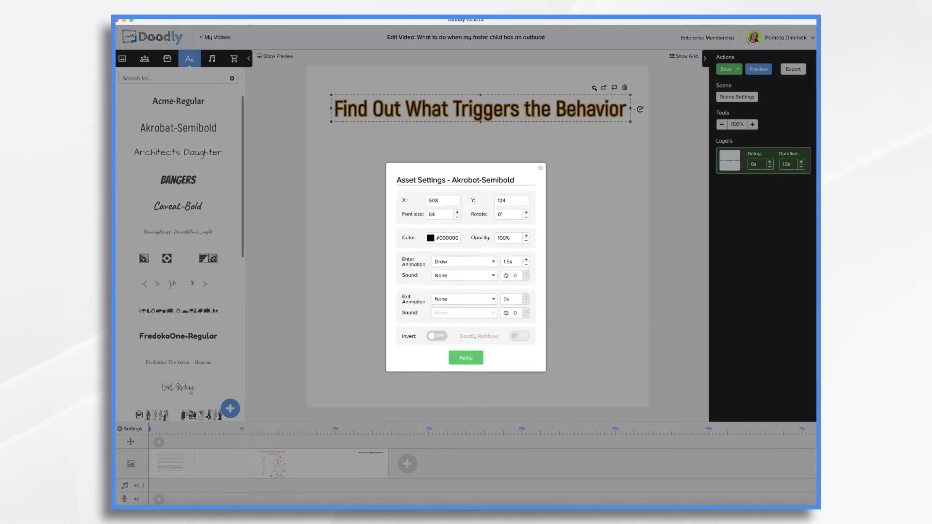
left_click(428, 236)
left_click(428, 334)
left_click(465, 364)
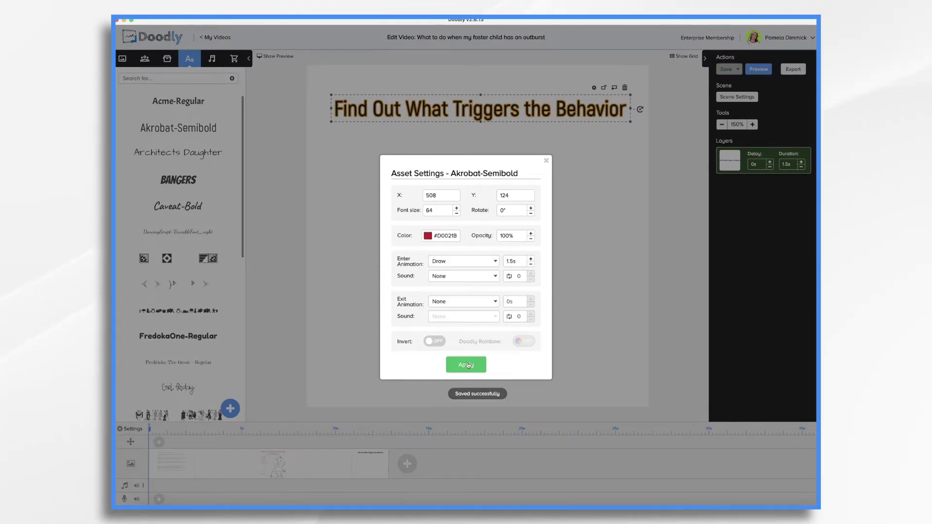
left_click(466, 364)
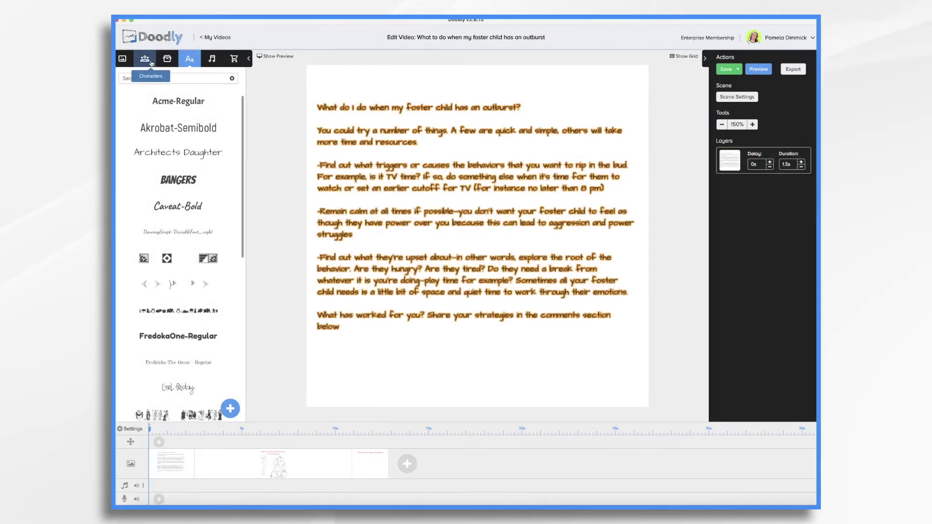
Step: Search the props for 'tv' and place an enlarged LCD TV drawing below the title
left_click(168, 59)
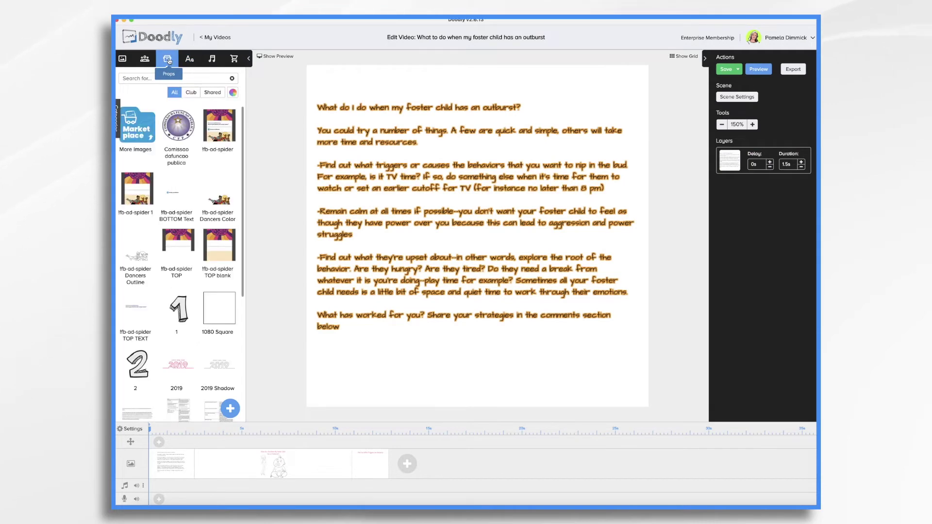
left_click(166, 77)
type("tv")
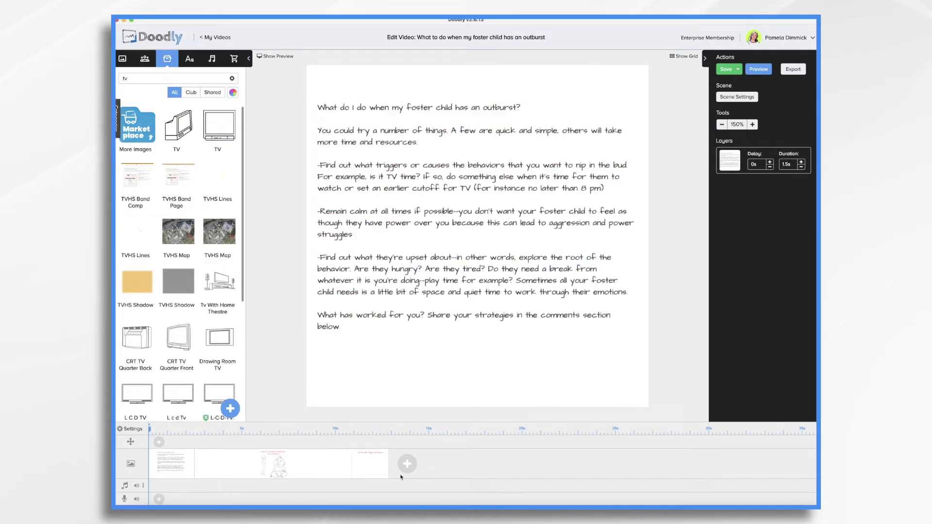
left_click(370, 471)
scroll(137, 228, "down", 3)
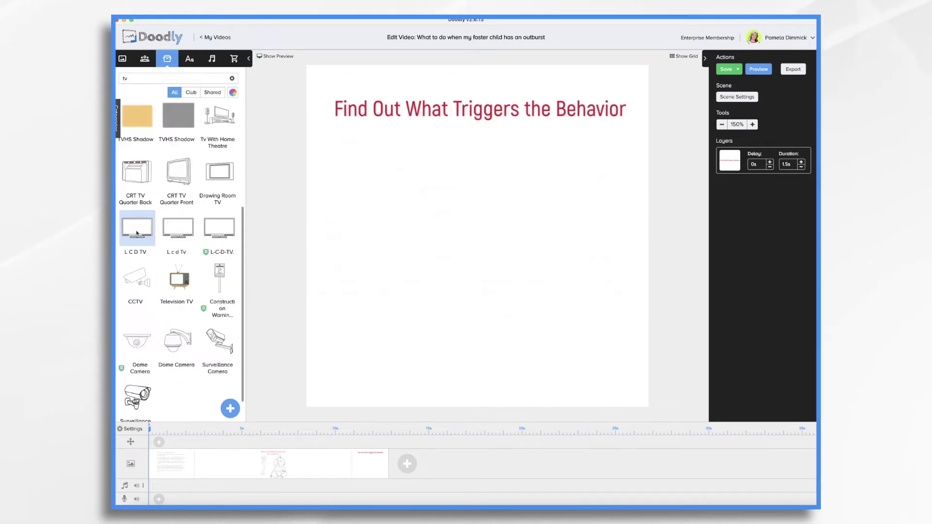
left_click_drag(137, 228, 476, 243)
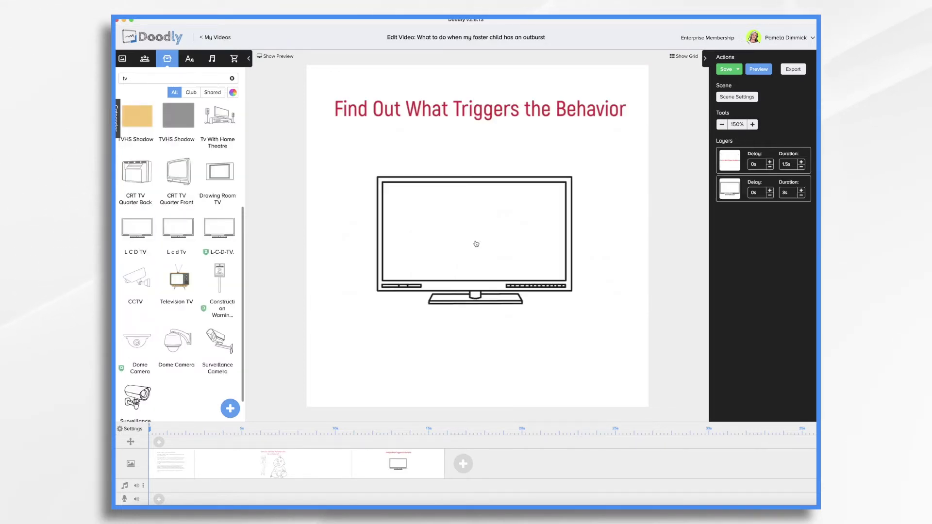
left_click_drag(477, 175, 476, 122)
left_click_drag(476, 311, 477, 333)
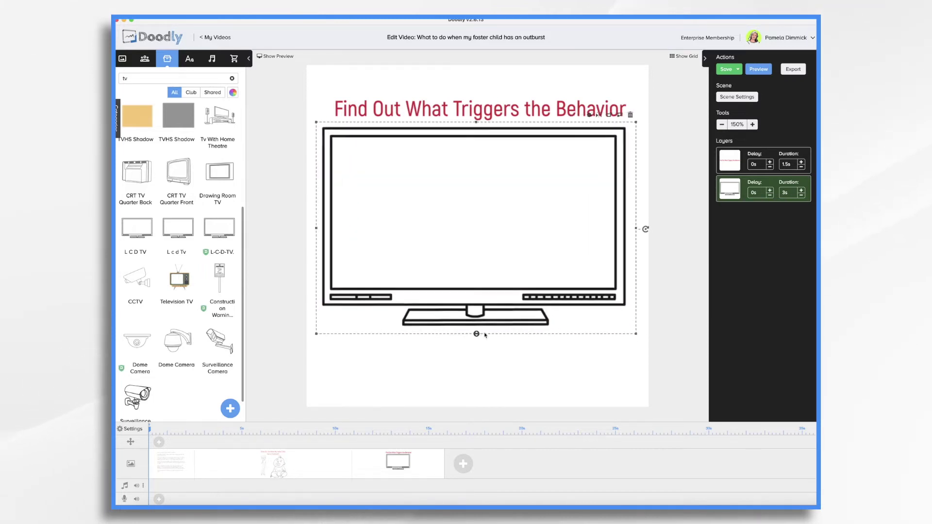
left_click_drag(504, 133, 504, 147)
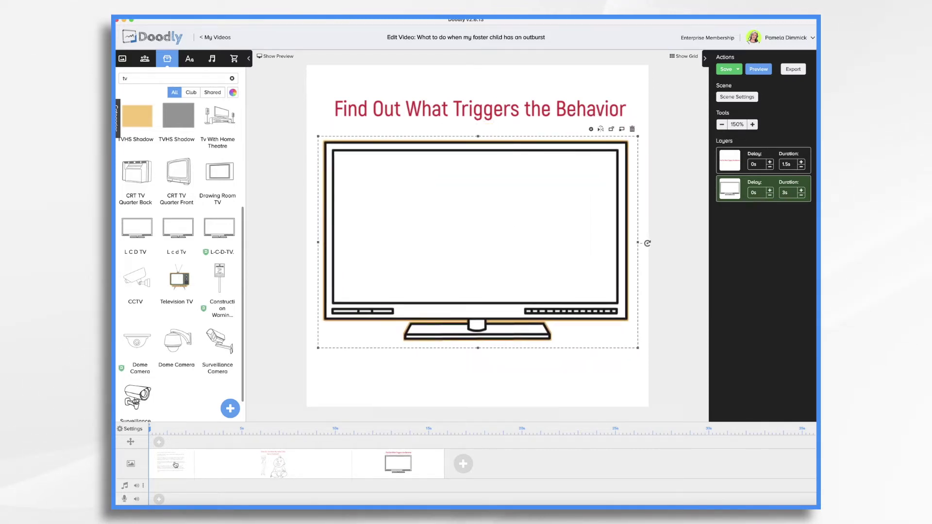
left_click(189, 58)
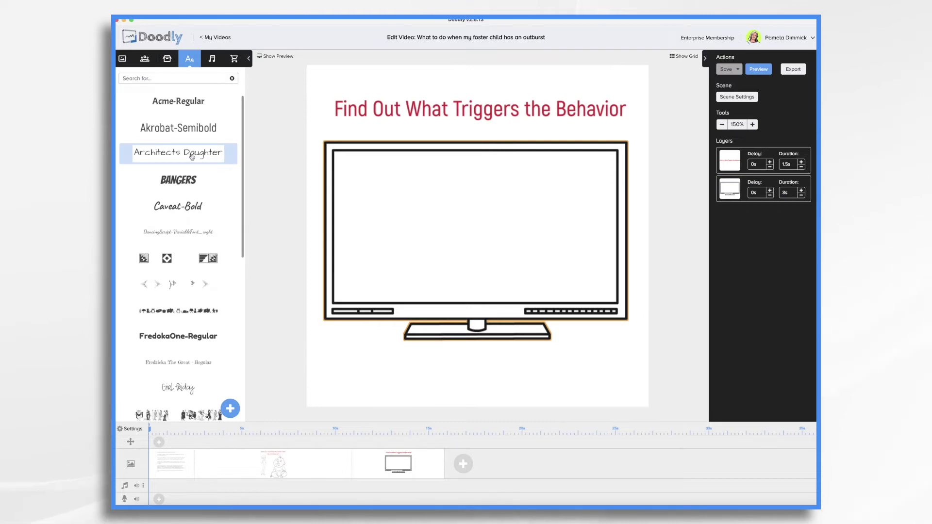
Step: Put the two-line Architects Daughter caption 'Do something else / or set an earlier cutoff time' across the TV
left_click_drag(191, 157, 466, 202)
double_click(466, 202)
type("Do something else or set an earlier cutoff time")
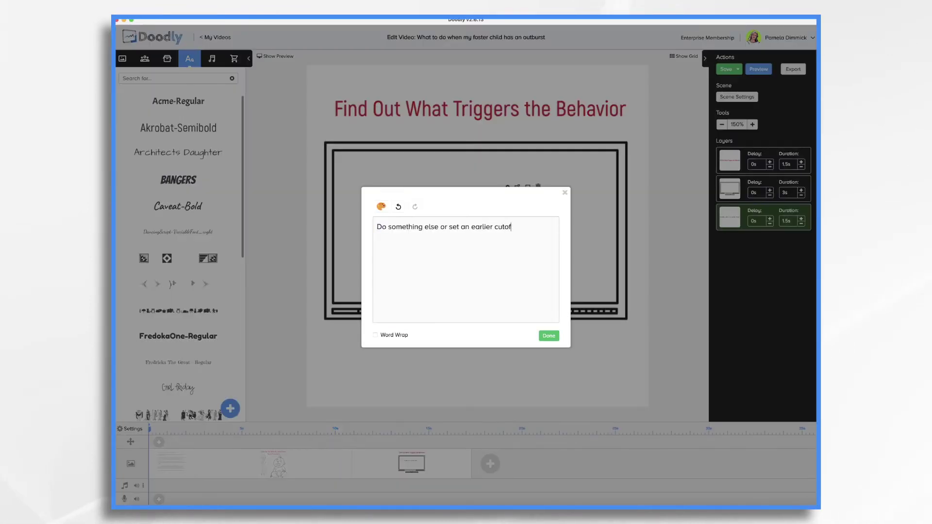
left_click(549, 335)
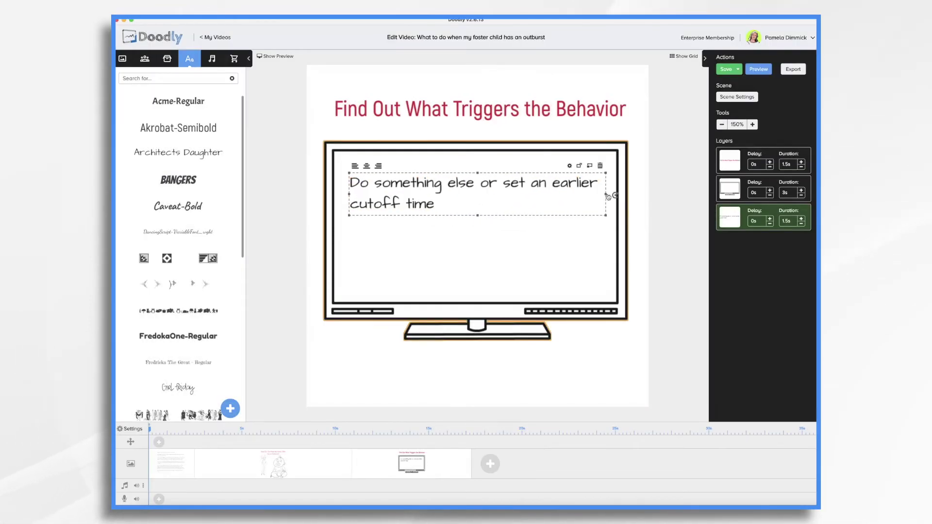
double_click(440, 207)
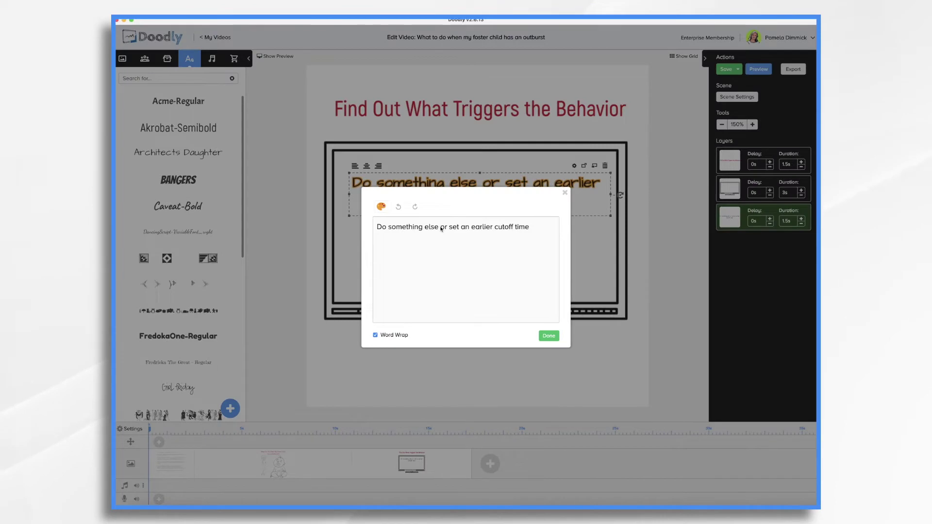
key("Return")
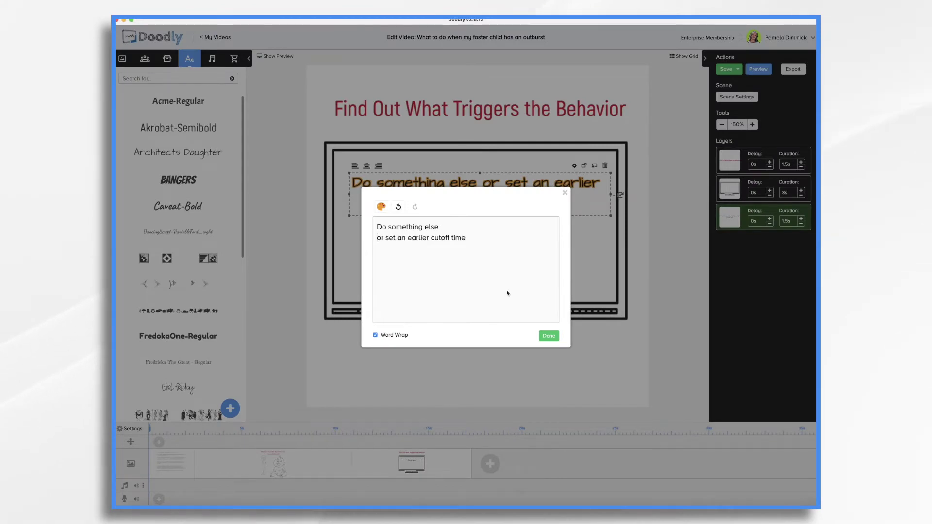
left_click(550, 336)
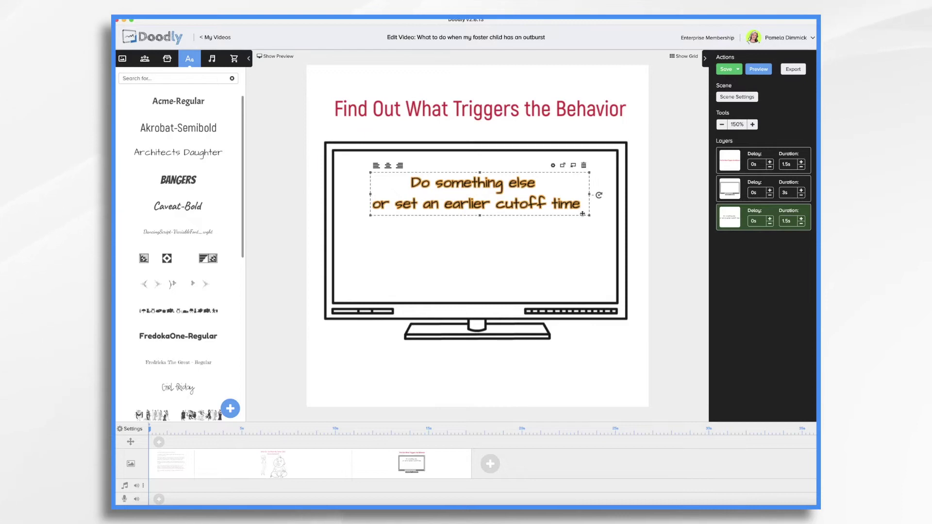
left_click_drag(583, 214, 603, 212)
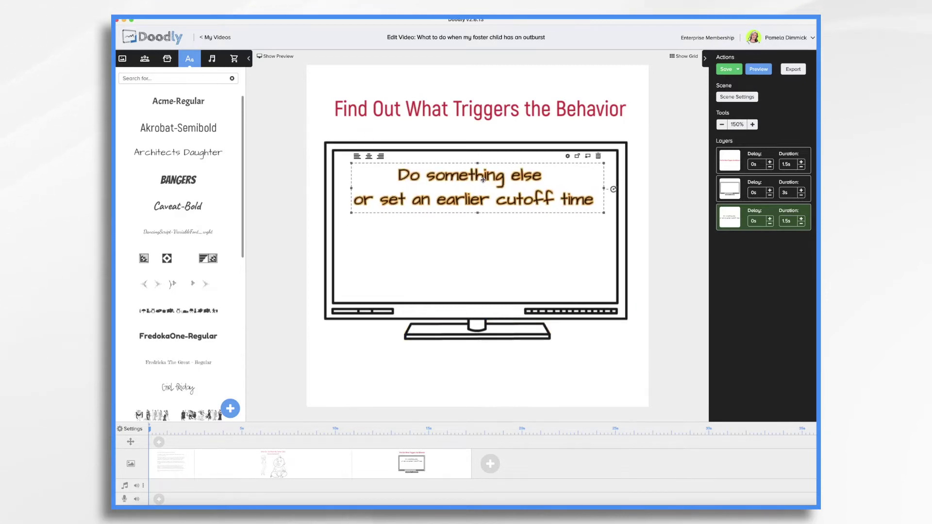
left_click(144, 59)
Step: Add Amanda Lying Down to the TV scene without replacing the existing character
type("worrie")
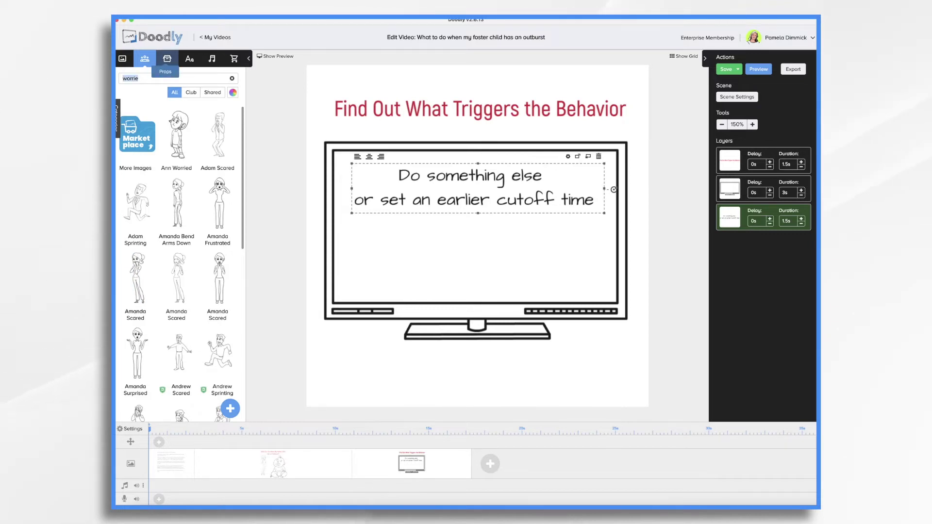
left_click(167, 59)
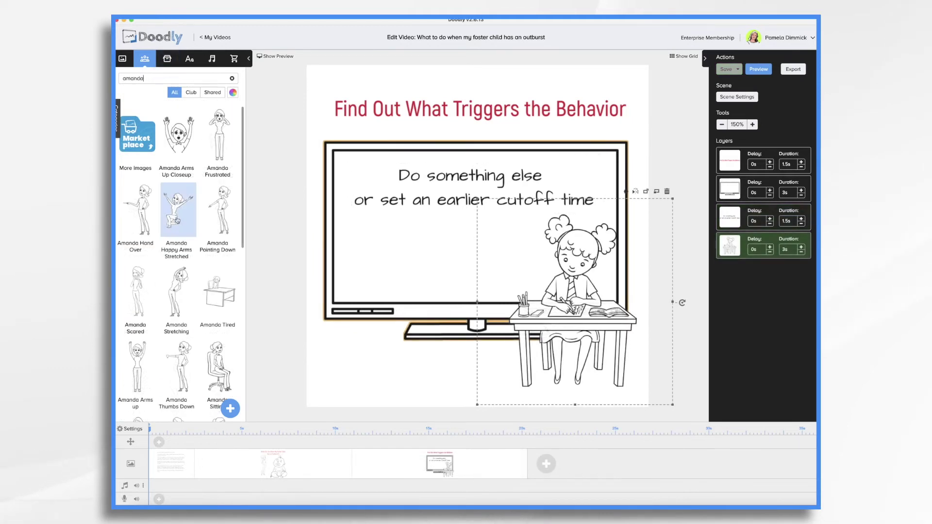
scroll(180, 213, "down", 6)
left_click_drag(209, 330, 376, 289)
left_click(435, 277)
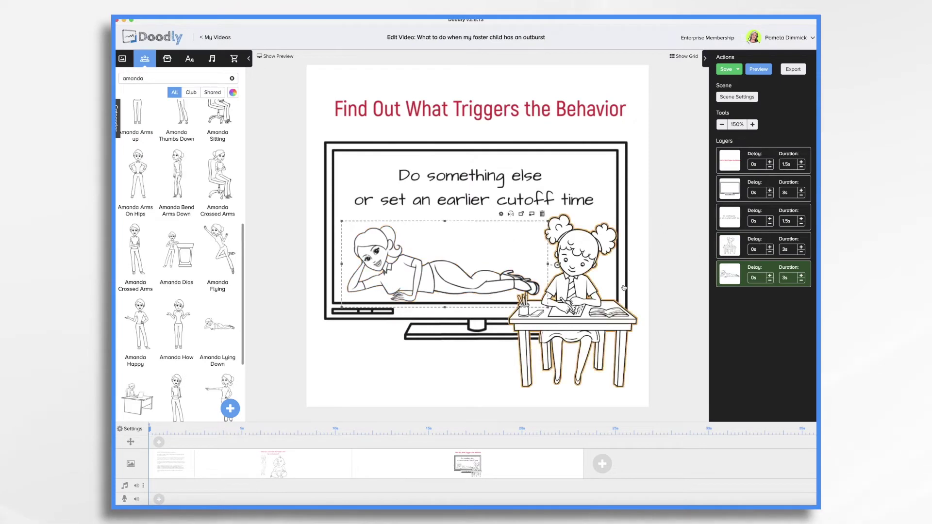
Step: Review the crying baby scene, return to the TV scene, and search characters for 'kid'
left_click(279, 463)
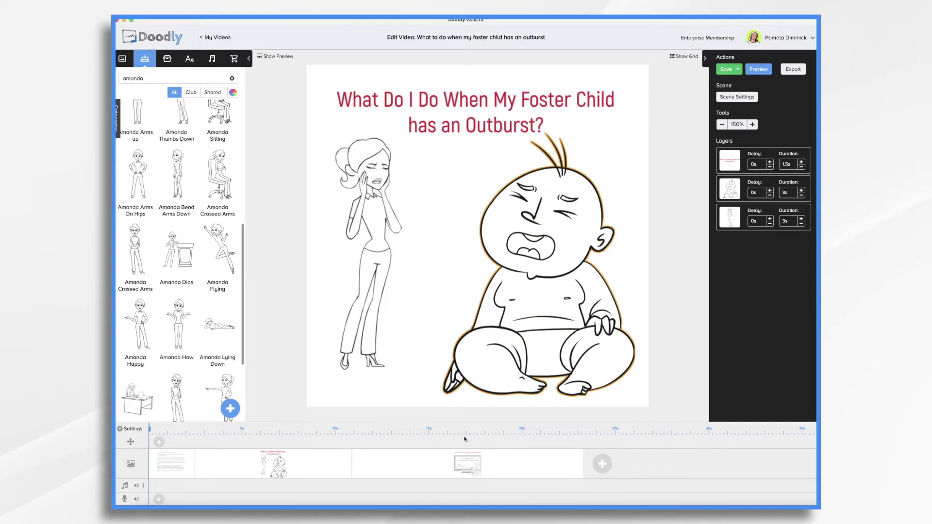
left_click(479, 476)
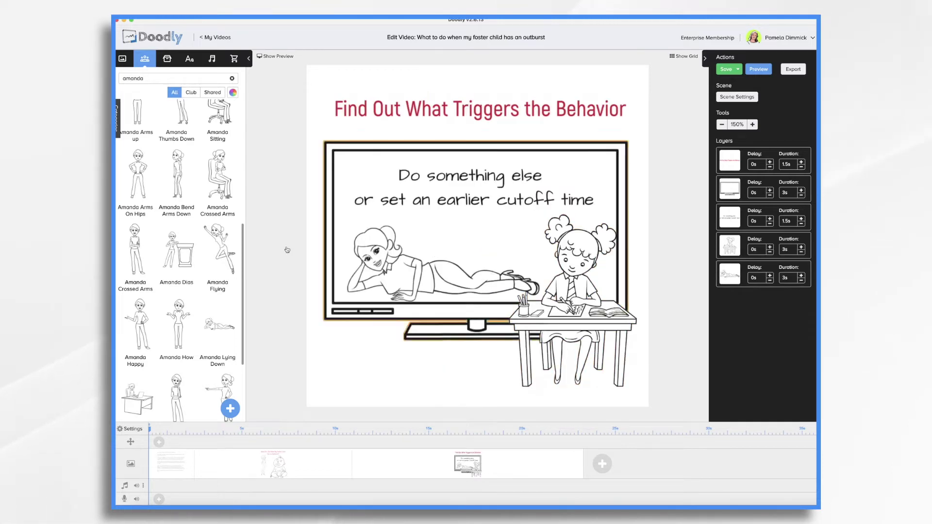
scroll(207, 317, "down", 3)
scroll(204, 291, "up", 10)
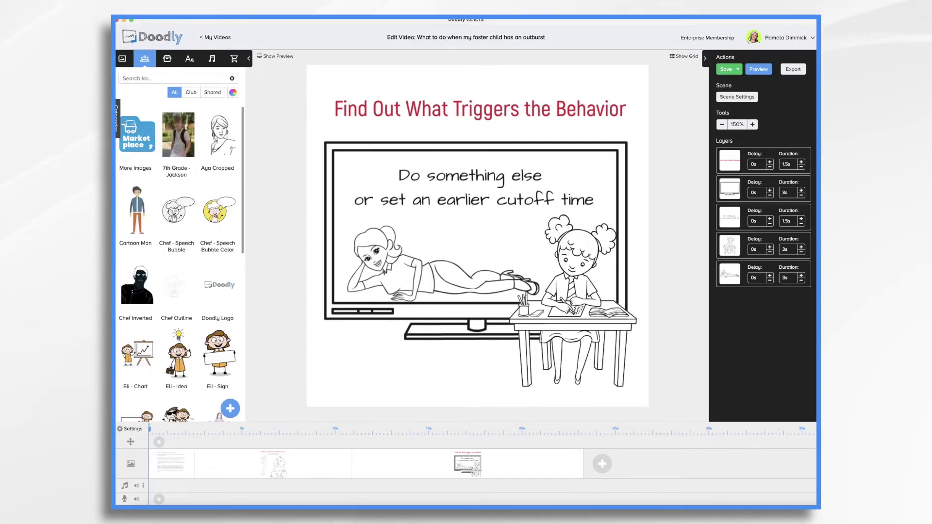
type("kid")
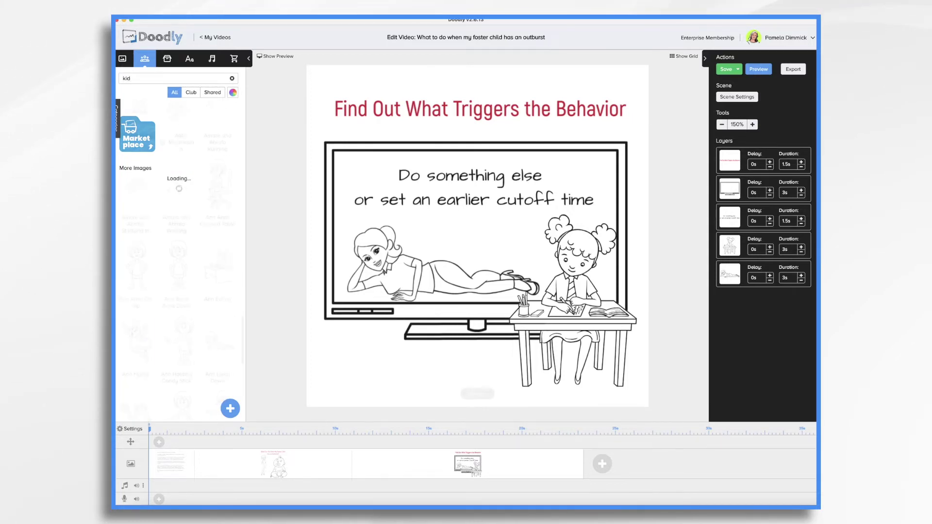
scroll(137, 340, "down", 3)
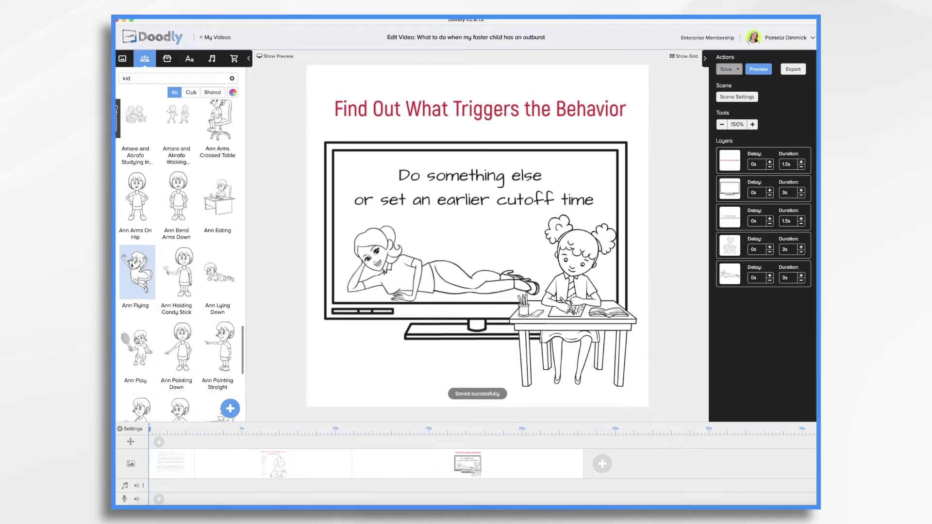
scroll(136, 341, "down", 1)
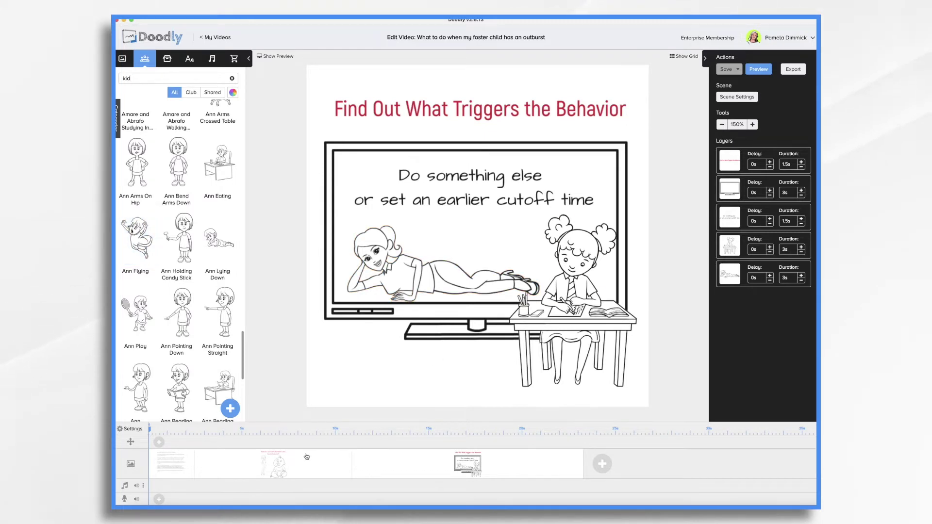
Step: Replace the crying baby in the outburst title scene with the Ann Flying character
left_click(306, 469)
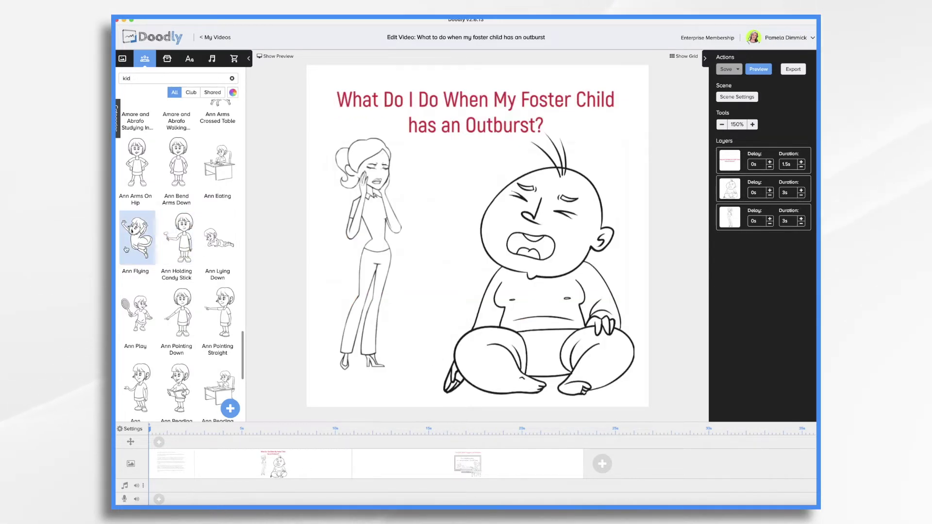
left_click_drag(137, 237, 541, 274)
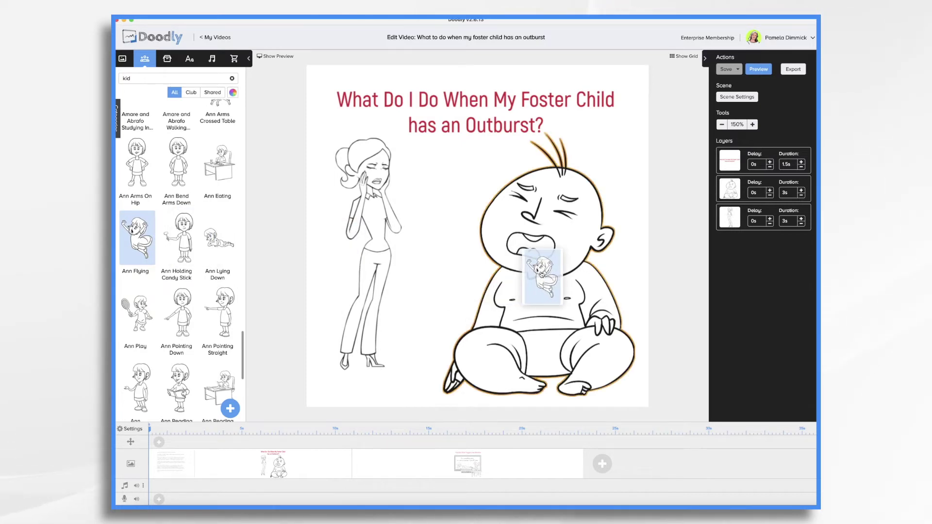
left_click_drag(541, 274, 541, 274)
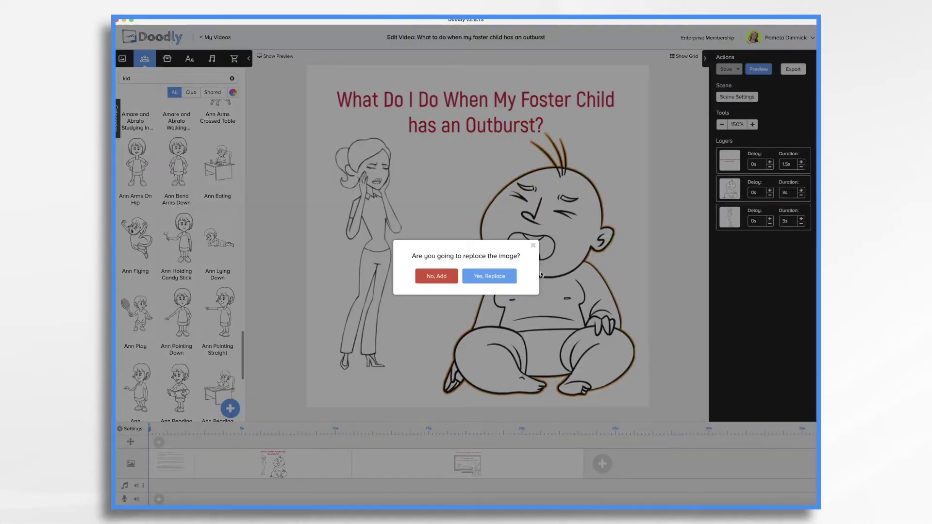
left_click(493, 273)
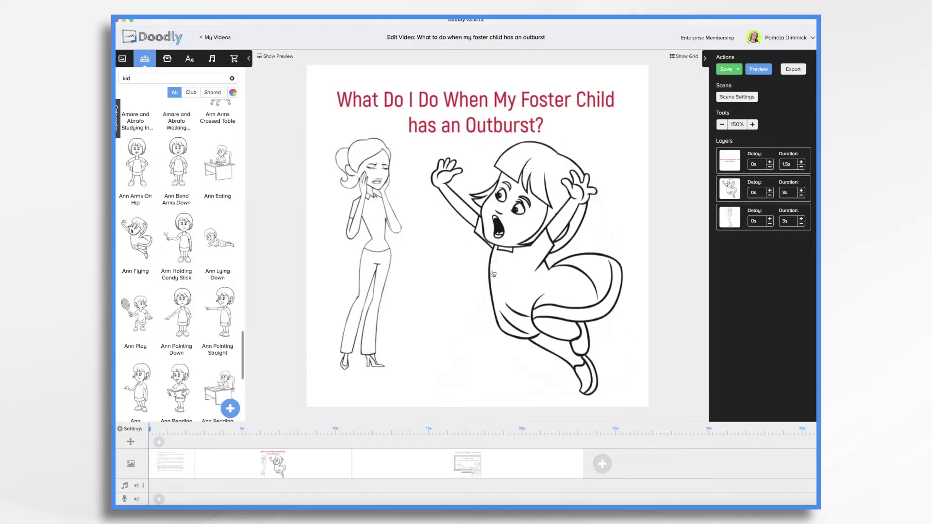
Step: In the Find Out What Triggers the Behavior scene, replace the desk girl with Ann Reading
left_click(436, 467)
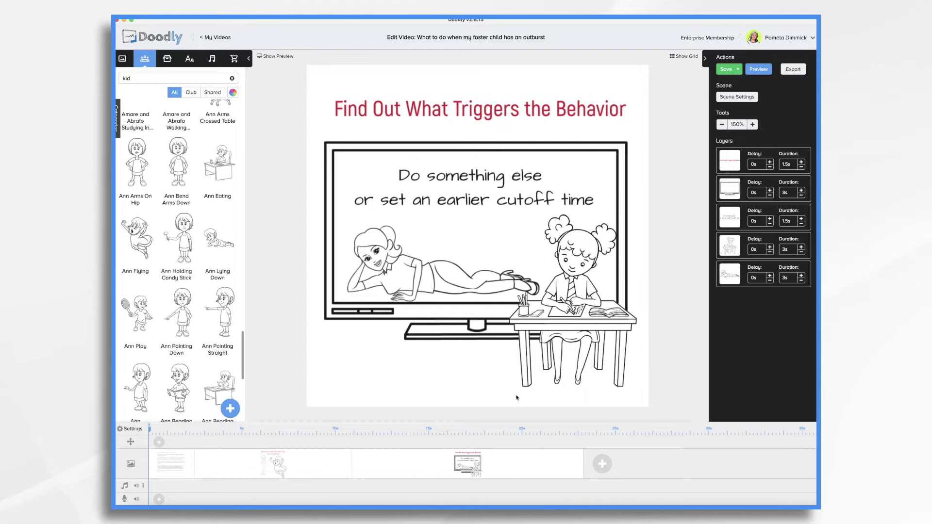
scroll(138, 310, "down", 2)
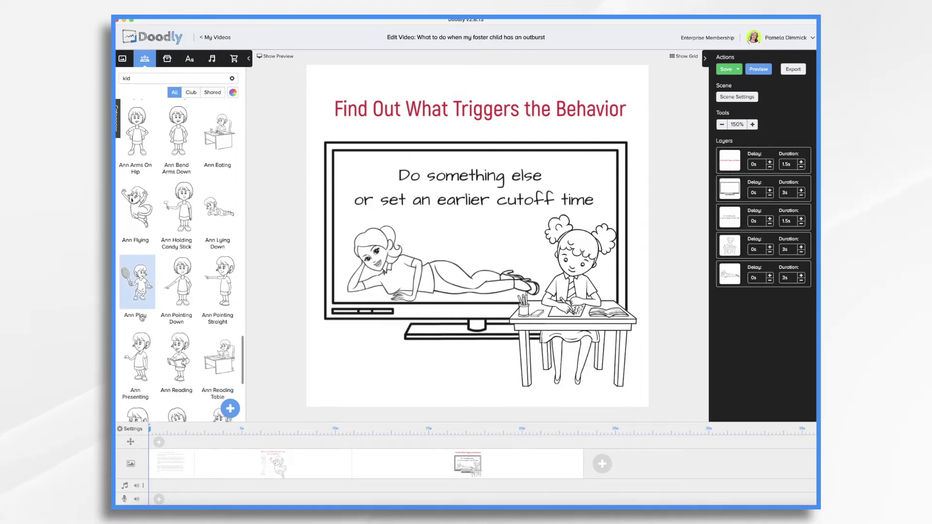
scroll(145, 292, "down", 1)
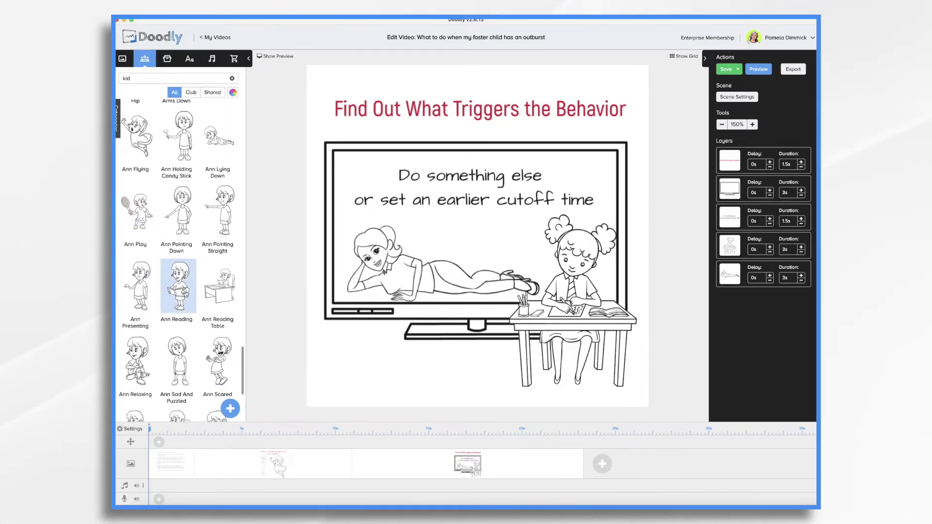
left_click_drag(182, 293, 580, 297)
left_click(490, 273)
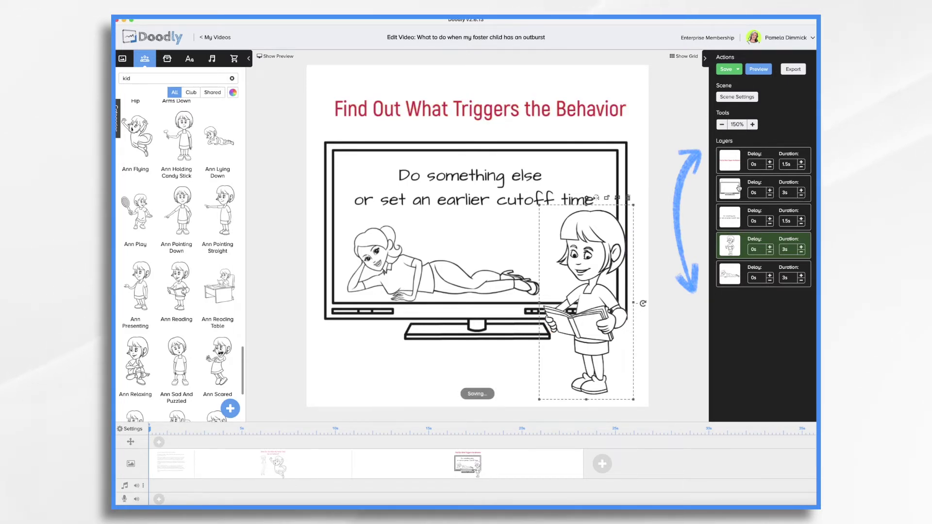
Step: Cut the TV's draw time to 1s and the reading girl's and lying woman's to 2s
left_click(801, 196)
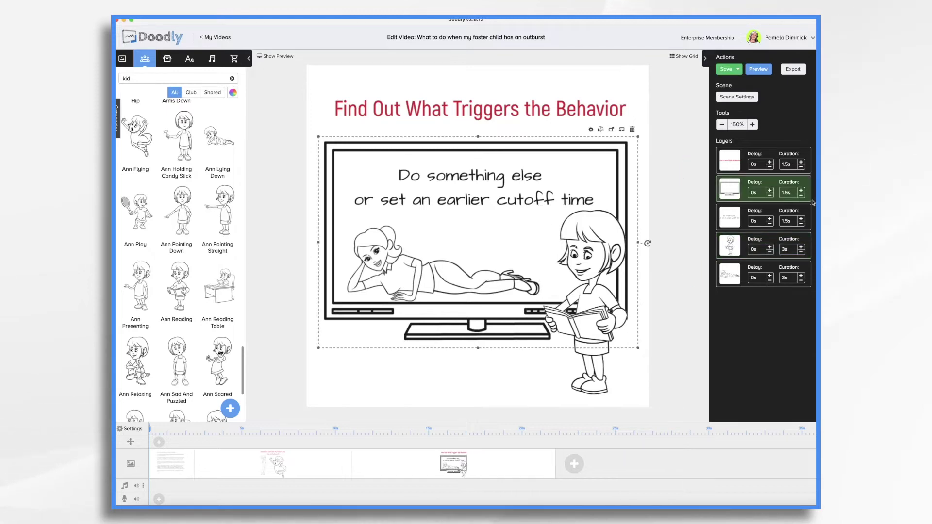
left_click(801, 196)
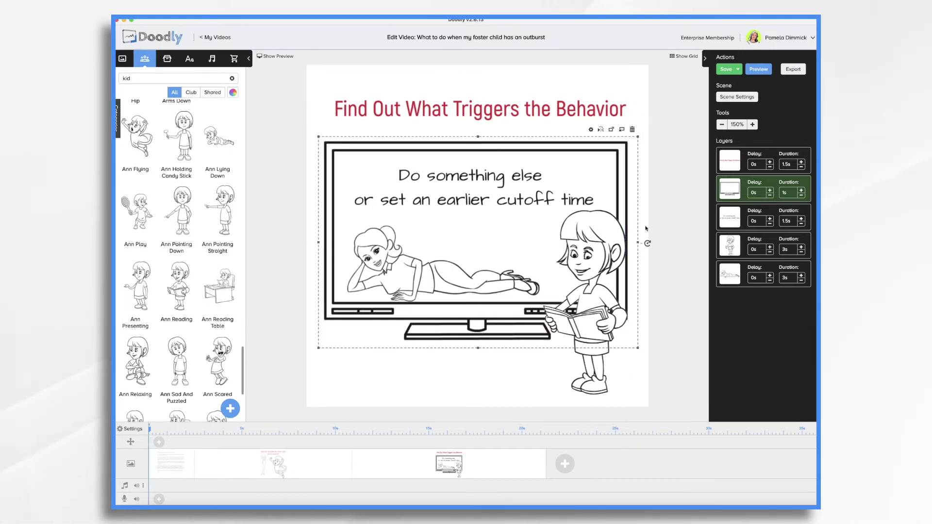
left_click(801, 251)
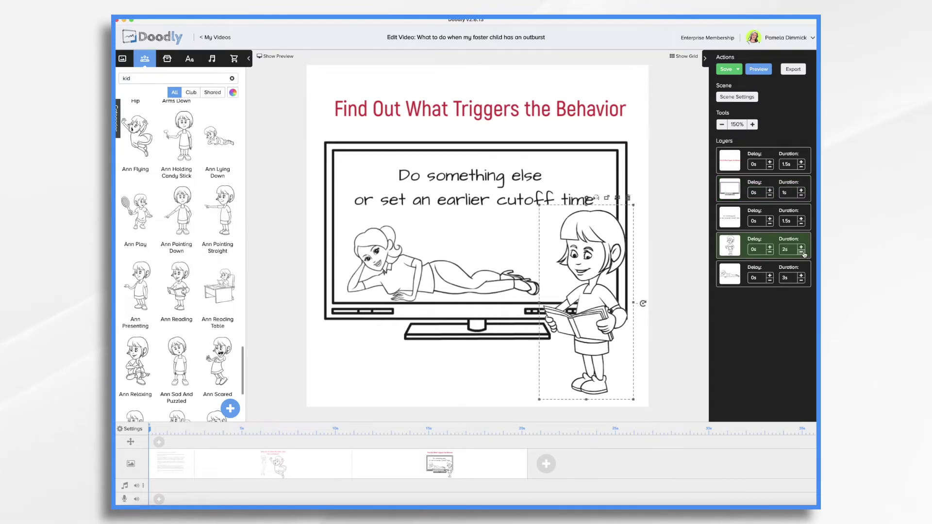
left_click(722, 280)
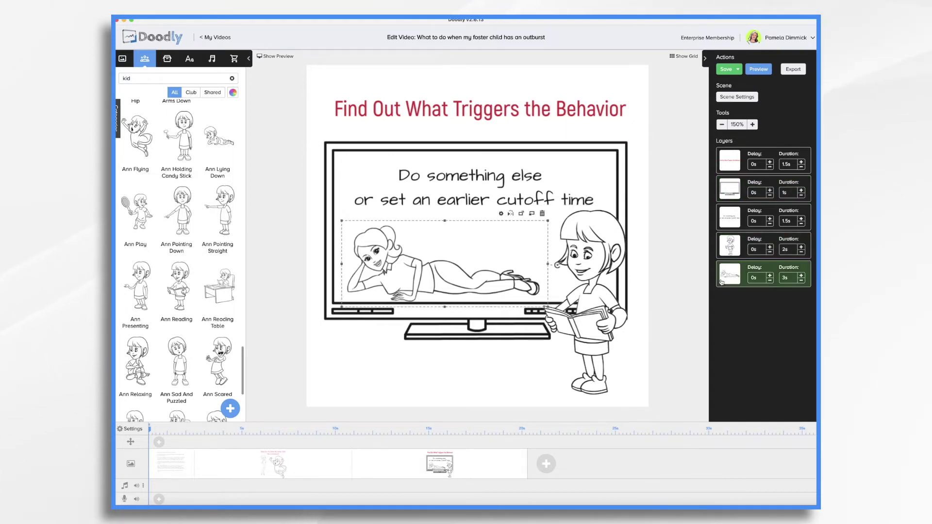
left_click(801, 280)
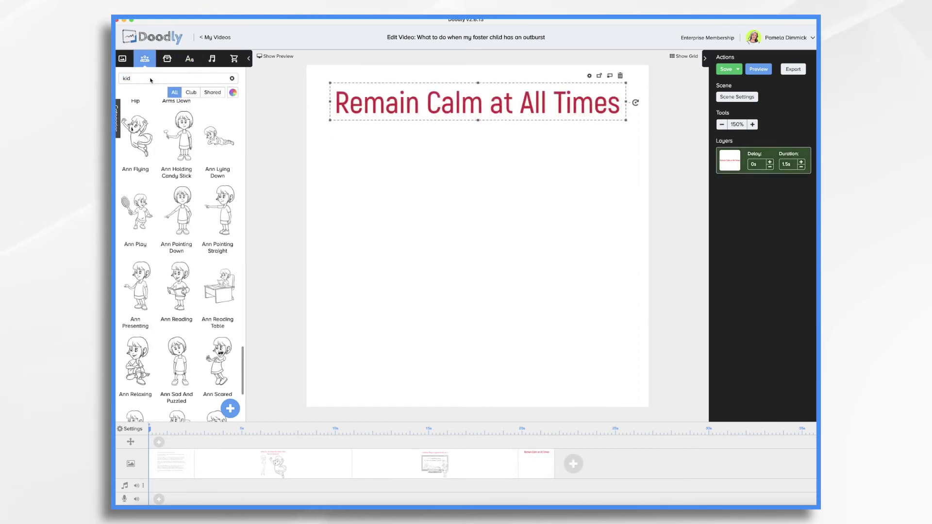
Step: Search Characters for 'An', place Ann What on the right, and nudge the standing woman right
key("BackSpace")
key("BackSpace")
key("BackSpace")
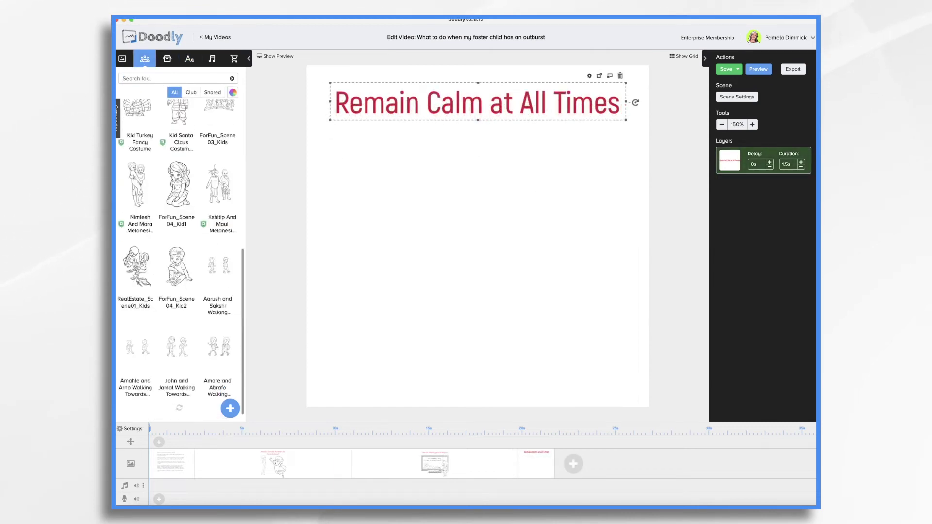
type("A")
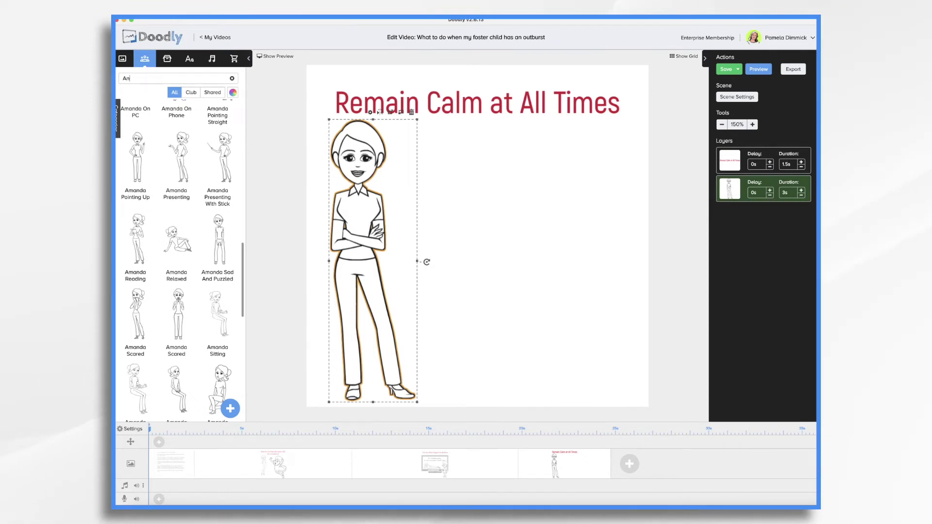
type("n")
left_click_drag(218, 279, 555, 236)
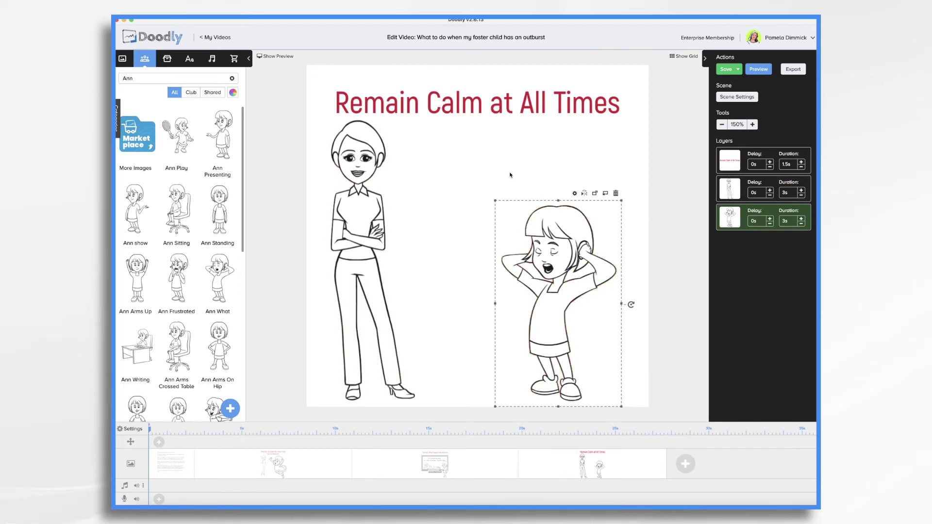
left_click_drag(352, 187, 368, 187)
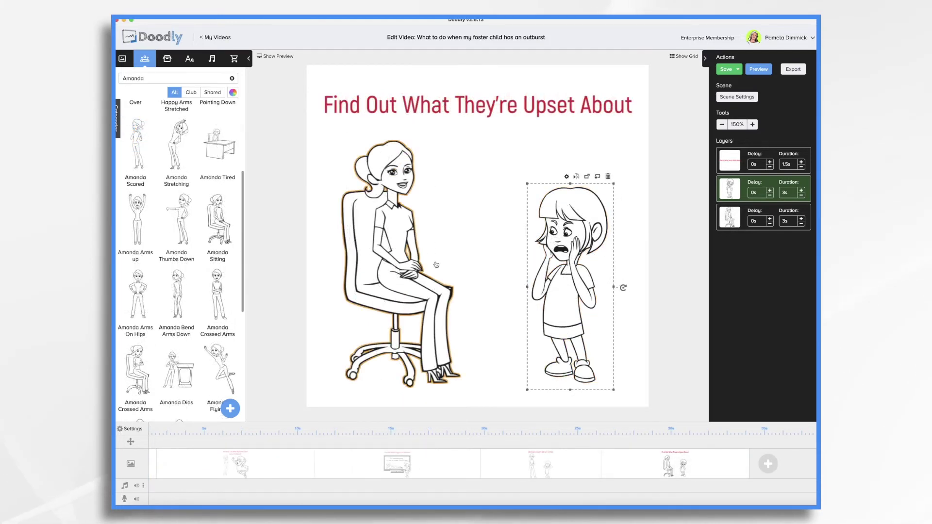
Step: Search Props for 'spee' and place a Speech Bubble in the upset-child scene
left_click(167, 60)
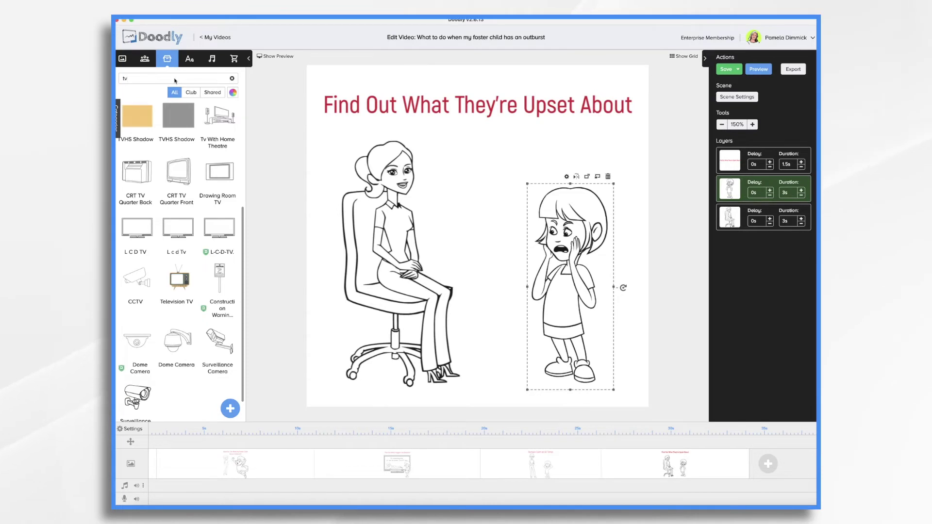
left_click(175, 79)
key("BackSpace")
key("BackSpace")
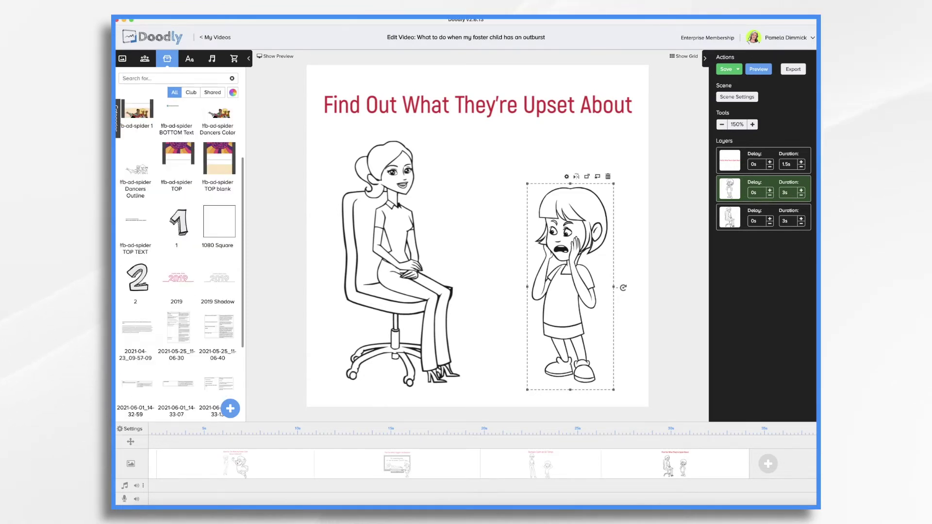
type("spee")
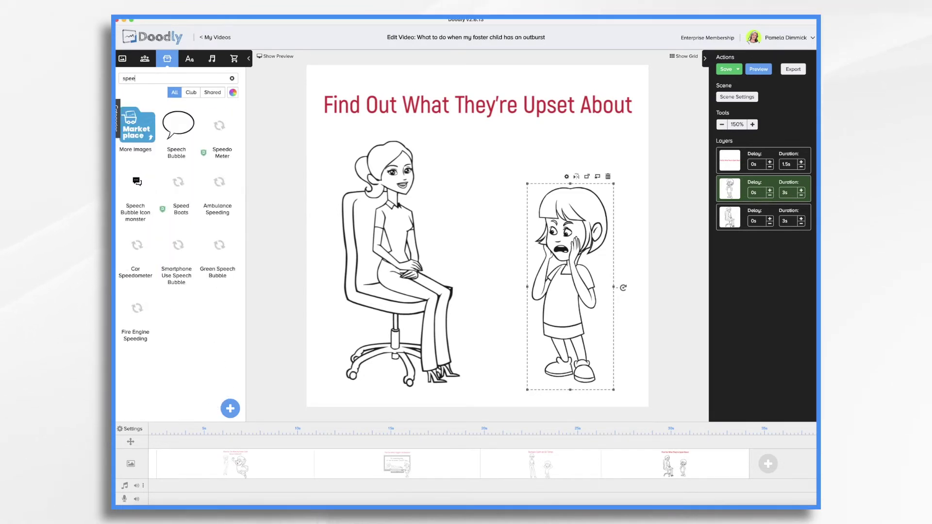
left_click_drag(178, 123, 537, 92)
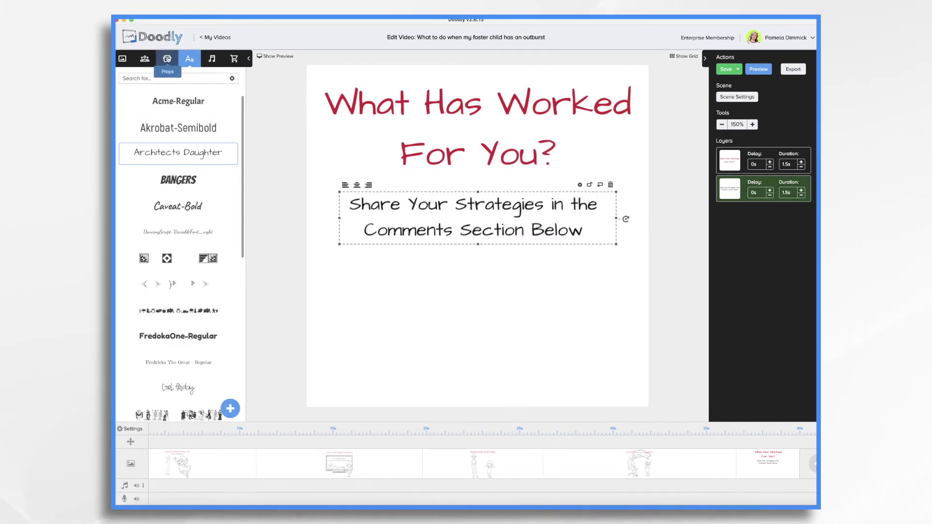
Step: Add a down arrow under the strategies text and make it red (#D0021B)
left_click(167, 59)
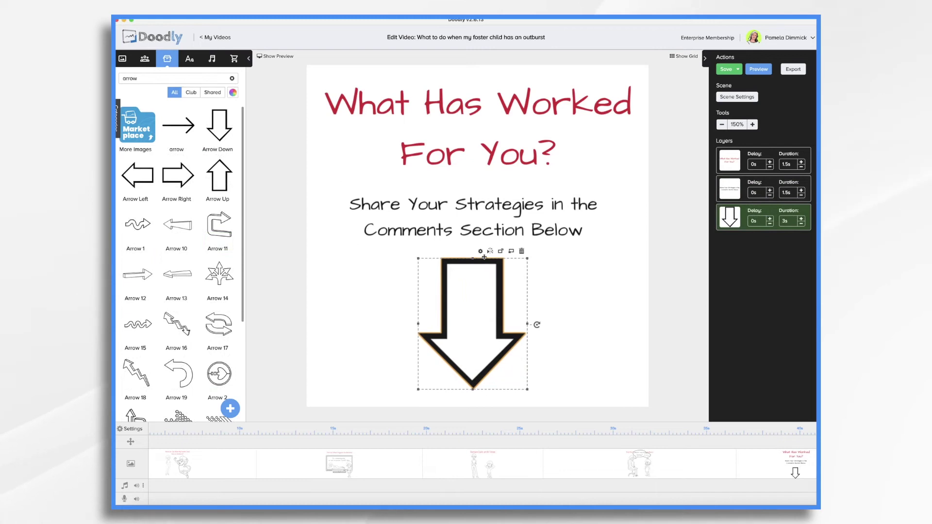
left_click(481, 251)
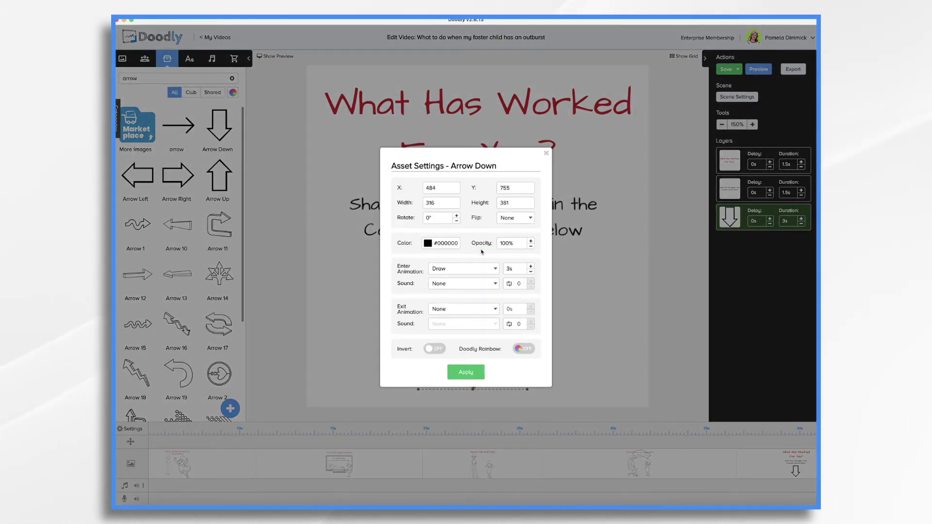
left_click(427, 244)
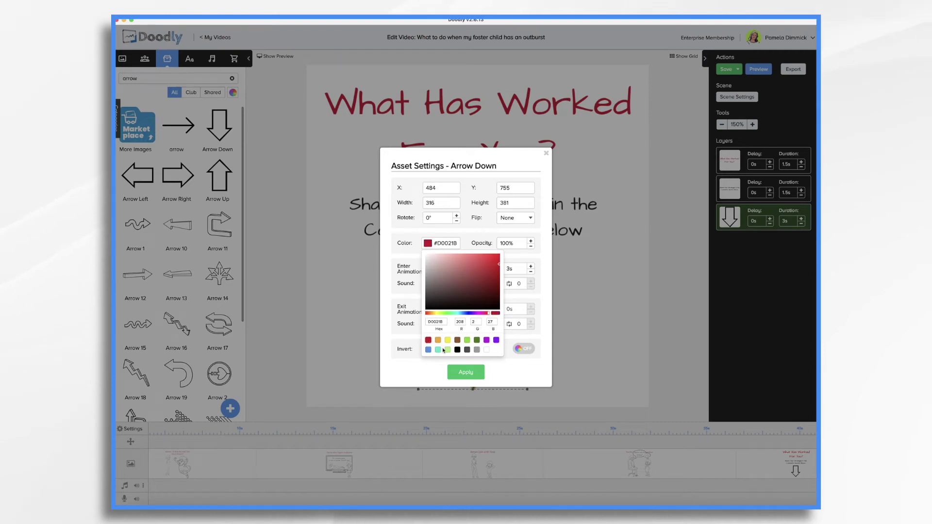
left_click(471, 378)
left_click(470, 378)
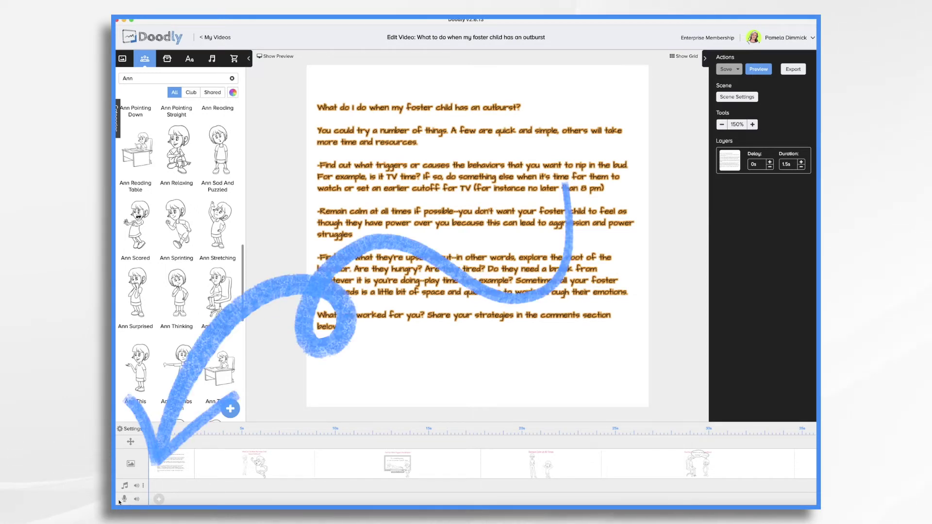
Step: Record a voiceover narration for the outburst video onto the audio track
left_click(159, 499)
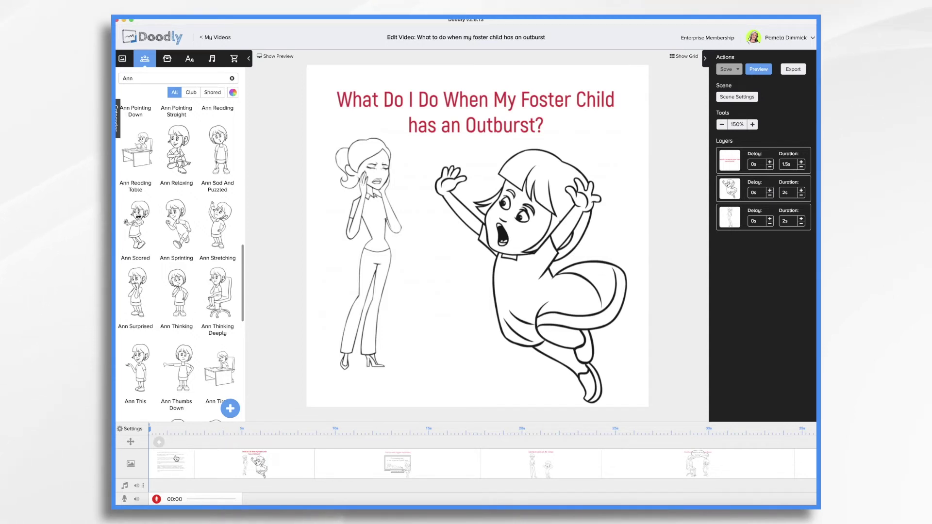
left_click(157, 499)
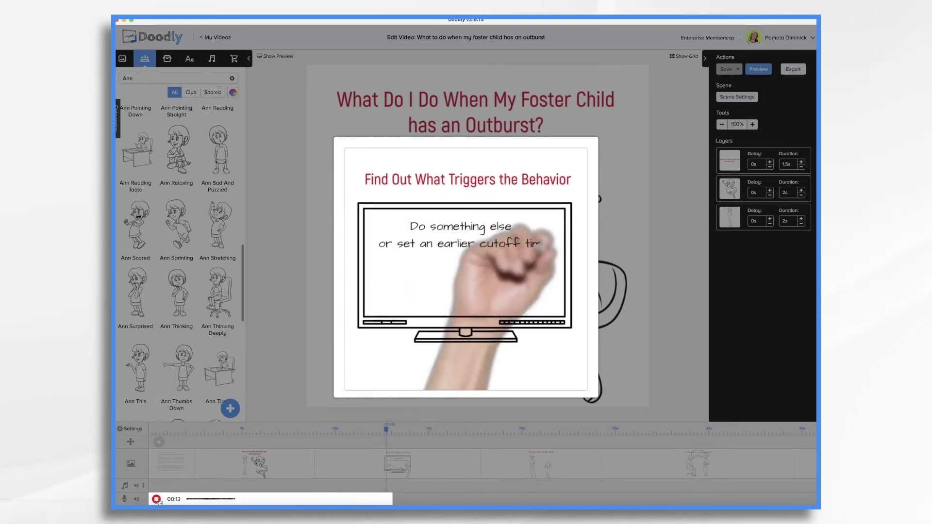
left_click(156, 499)
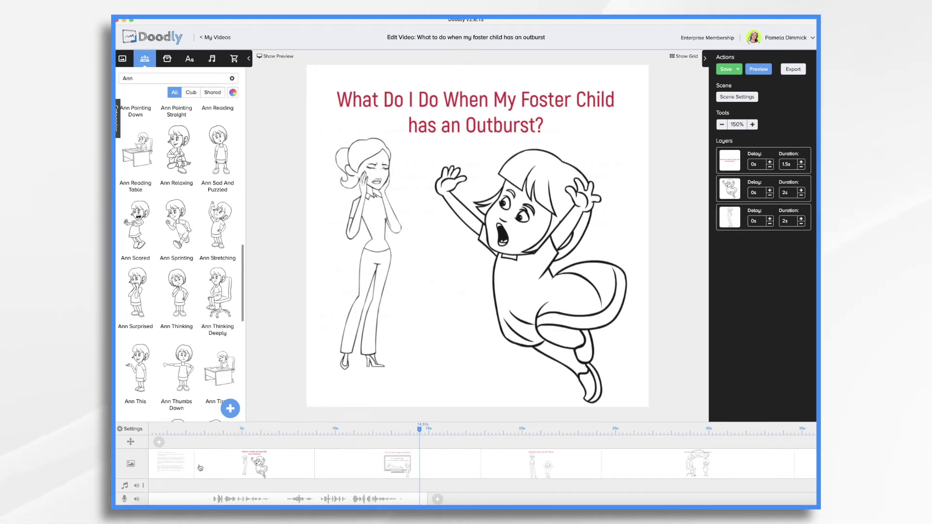
Step: Delete the opening script-text scene from the timeline, confirming the deletion
left_click(180, 468)
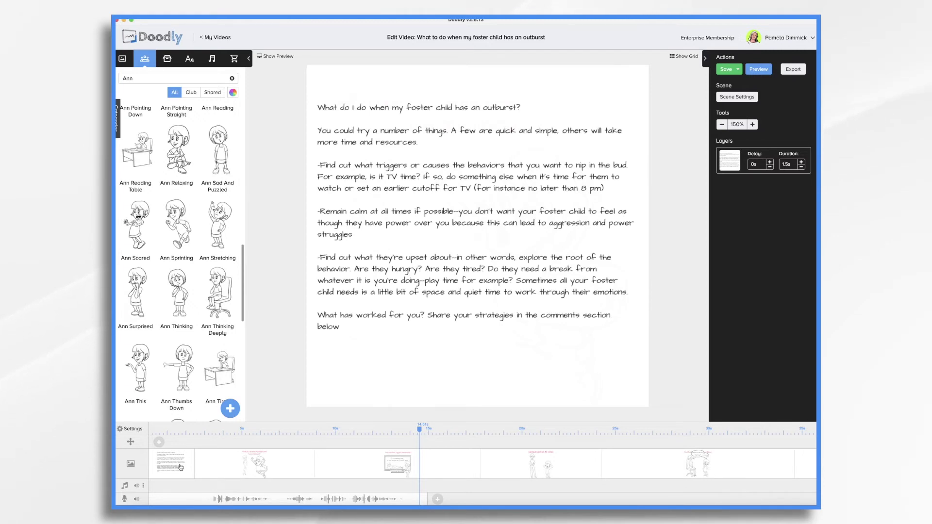
right_click(180, 467)
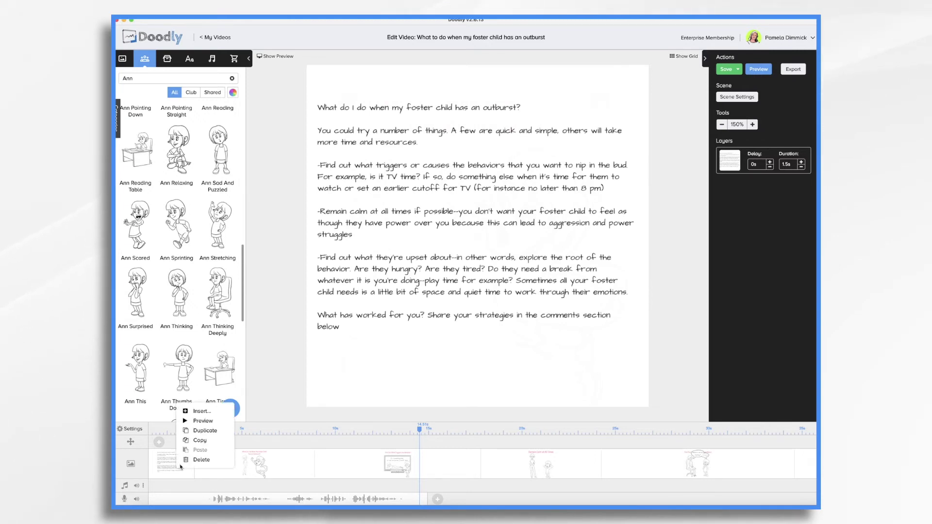
left_click(197, 461)
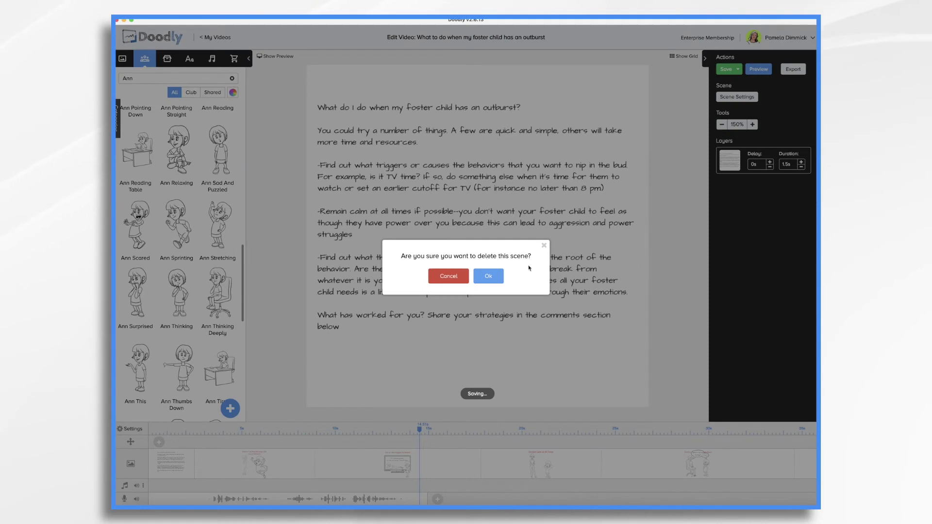
left_click(496, 277)
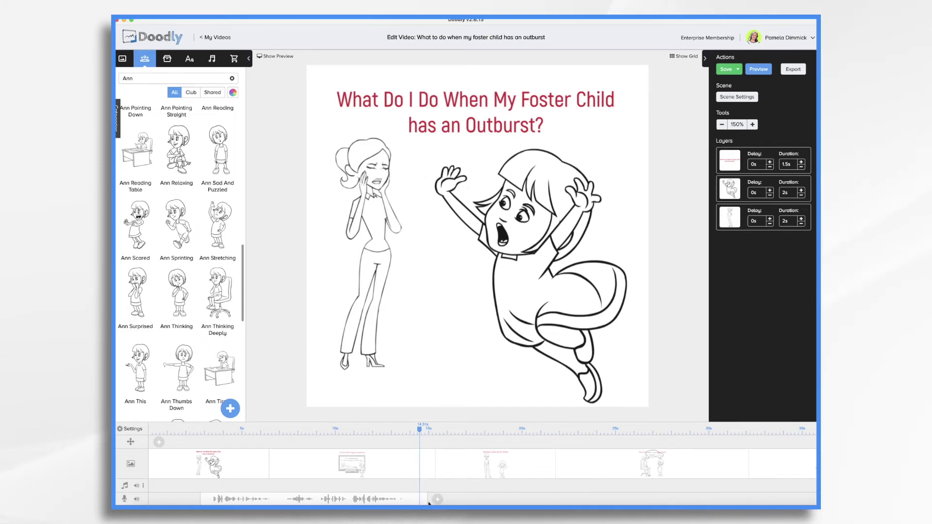
left_click_drag(428, 499, 313, 504)
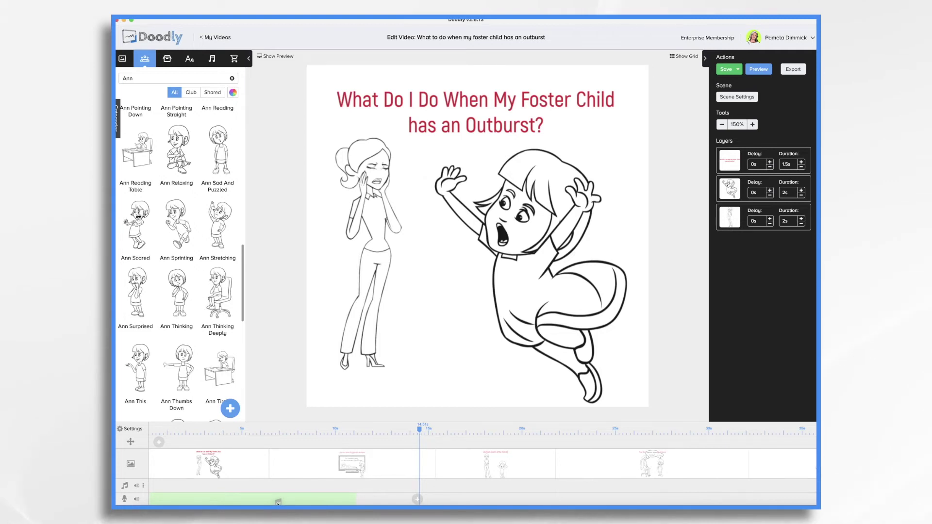
left_click_drag(277, 503, 278, 502)
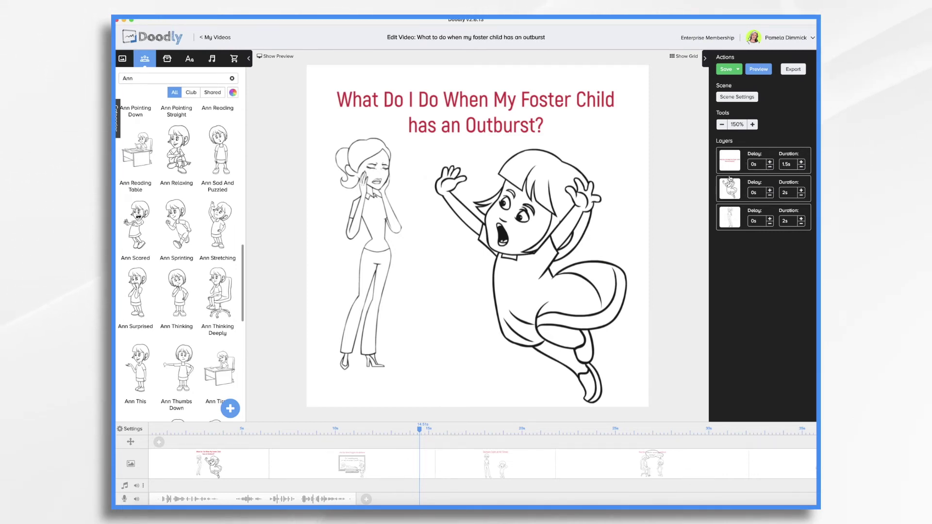
left_click(770, 190)
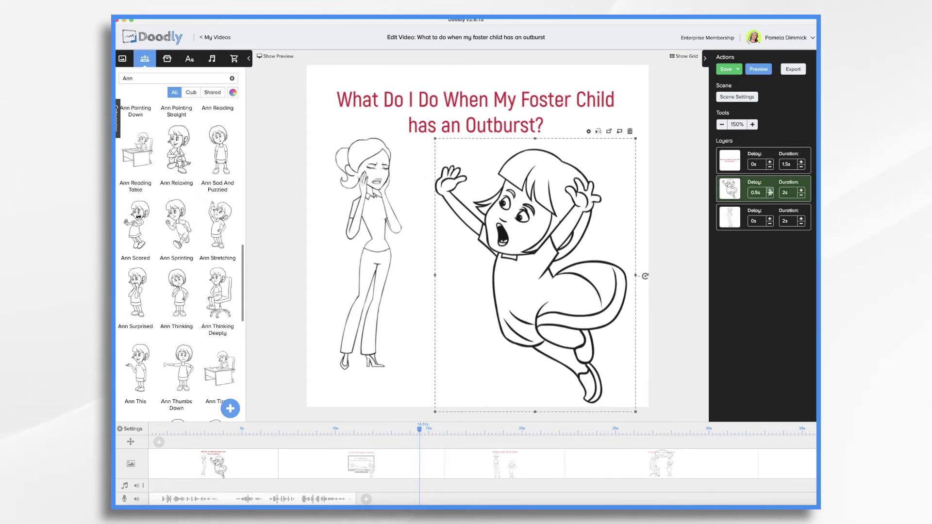
Step: Give the woman layer on the title scene a 1-second drawing delay
left_click(769, 219)
left_click(769, 219)
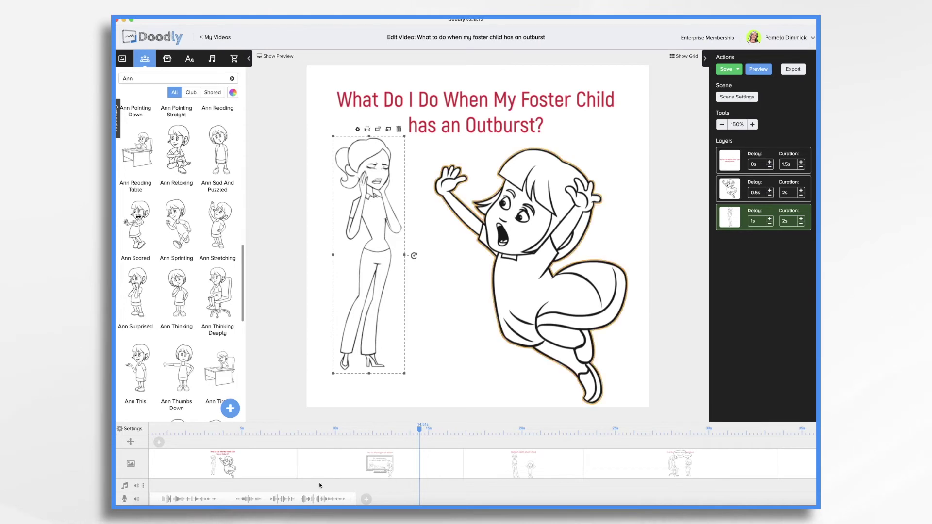
Step: Set the title scene's extra time at the end to 3.5 seconds
left_click(737, 96)
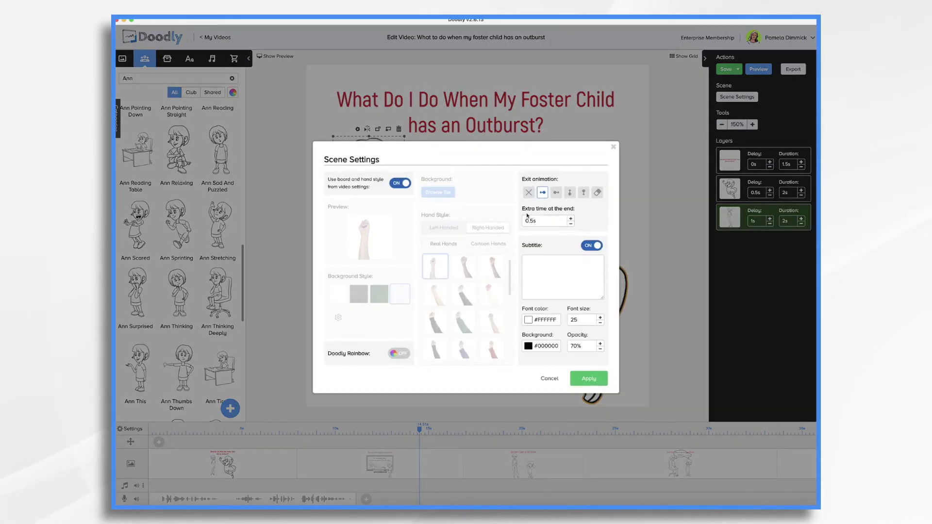
left_click(550, 222)
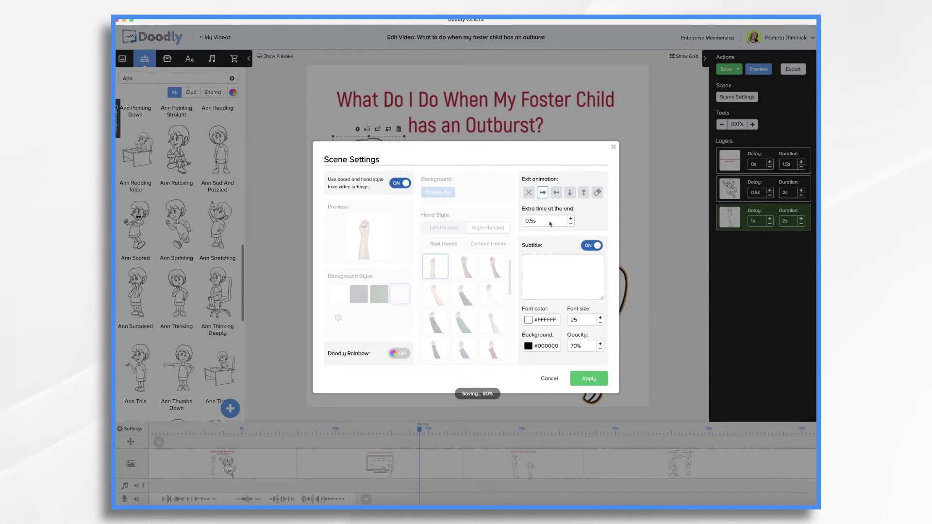
key("BackSpace")
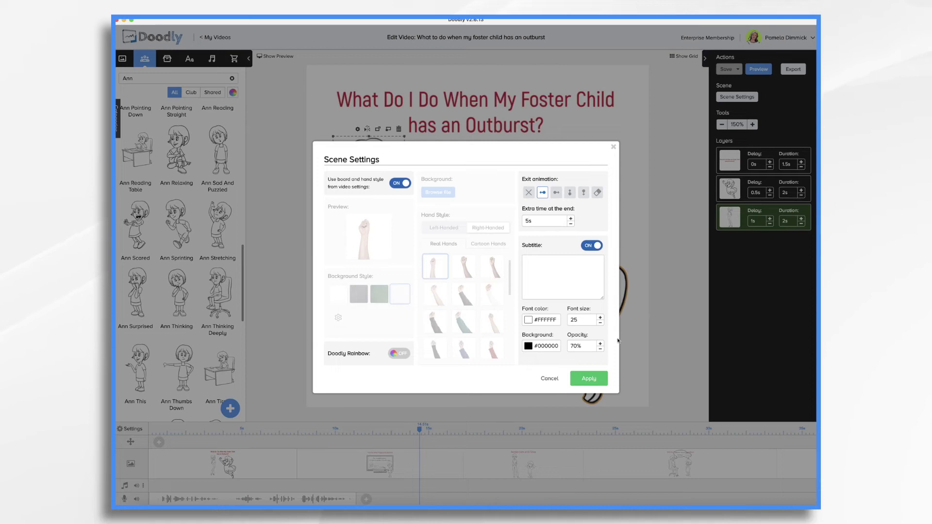
left_click(596, 382)
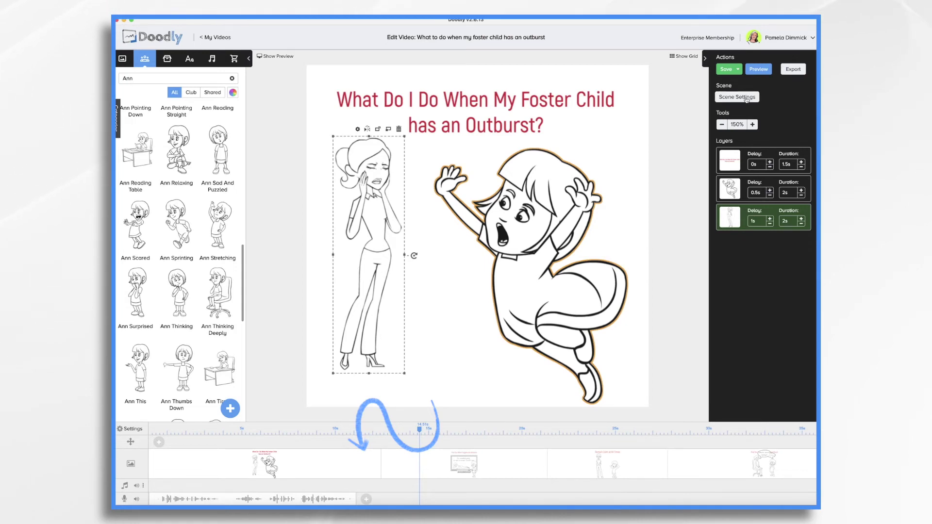
left_click(737, 97)
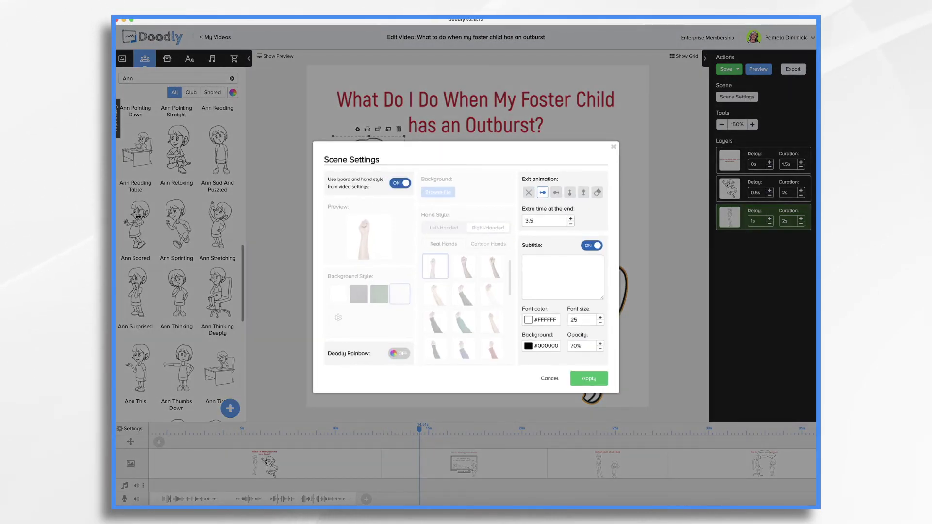
left_click(589, 378)
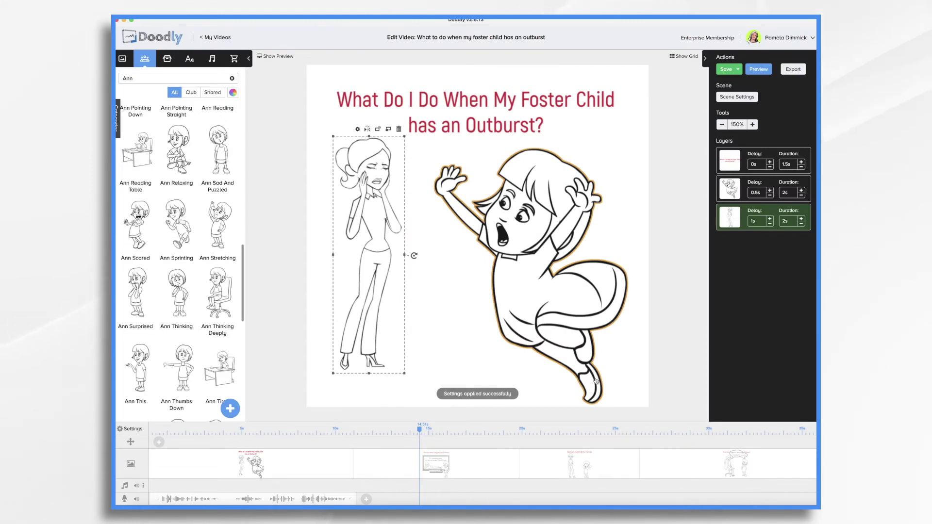
Step: Preview the title scene, move the playhead back to about 10.26 s, and trim the narration clip's end
right_click(327, 469)
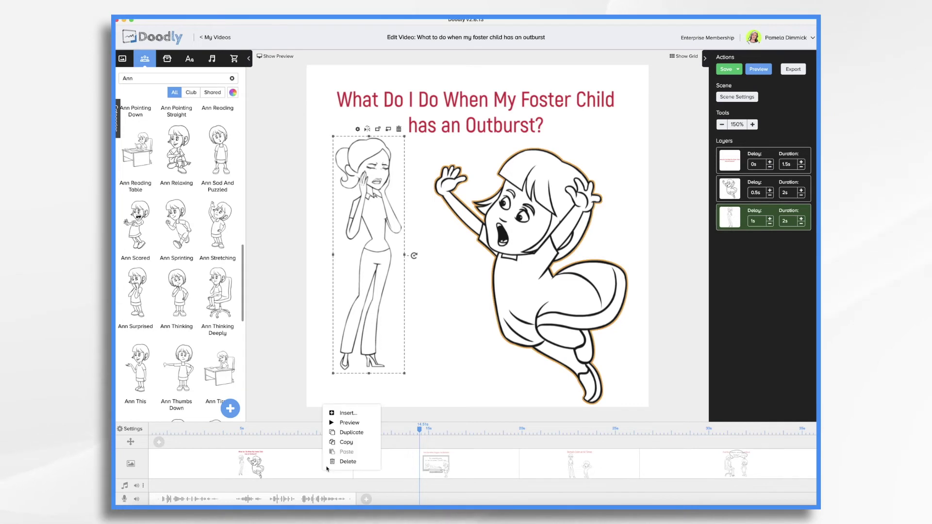
left_click(348, 423)
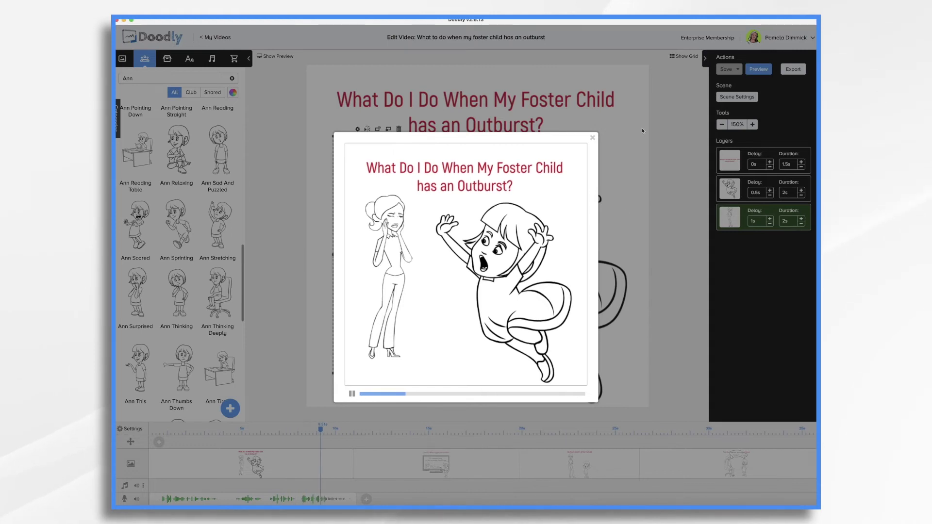
left_click(592, 137)
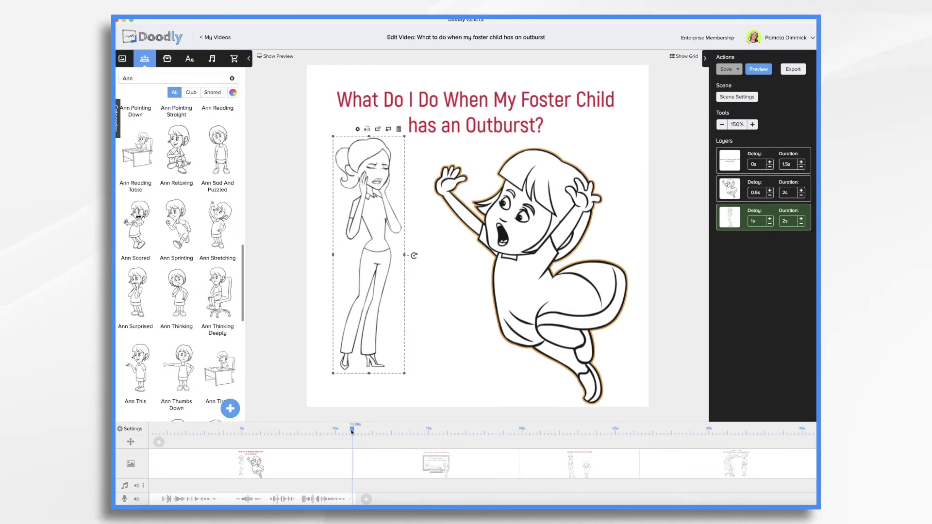
left_click_drag(352, 431, 340, 432)
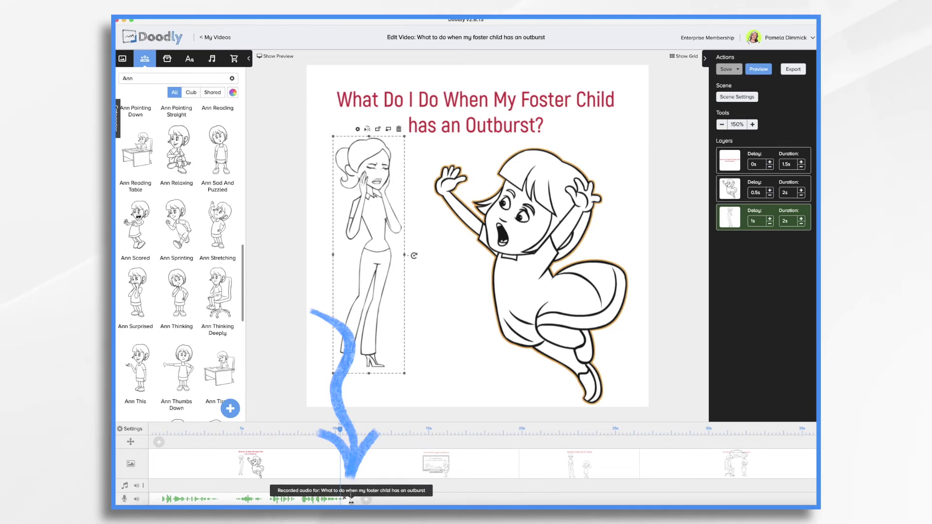
left_click_drag(347, 502, 345, 502)
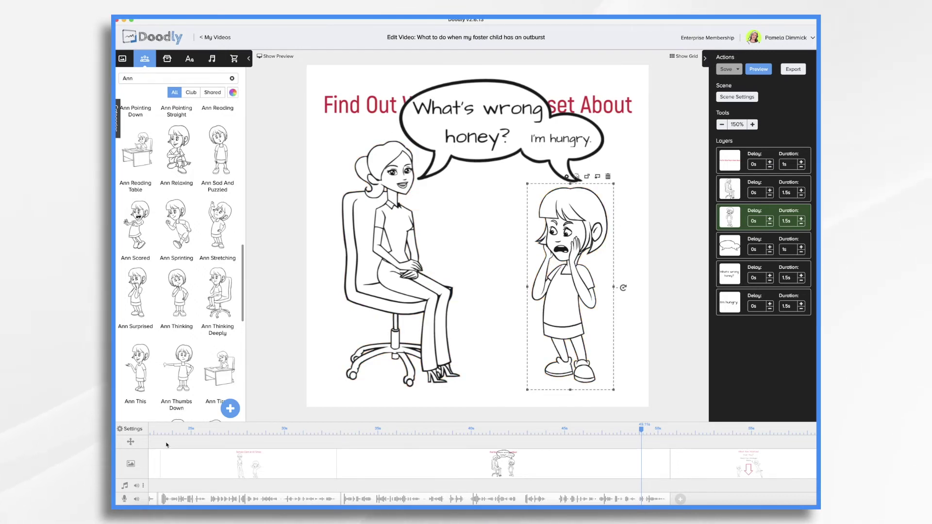
Step: Add a Pan & Zoom camera effect and position it on the woman-and-girl scene
scroll(166, 445, "left", 5)
scroll(166, 445, "left", 3)
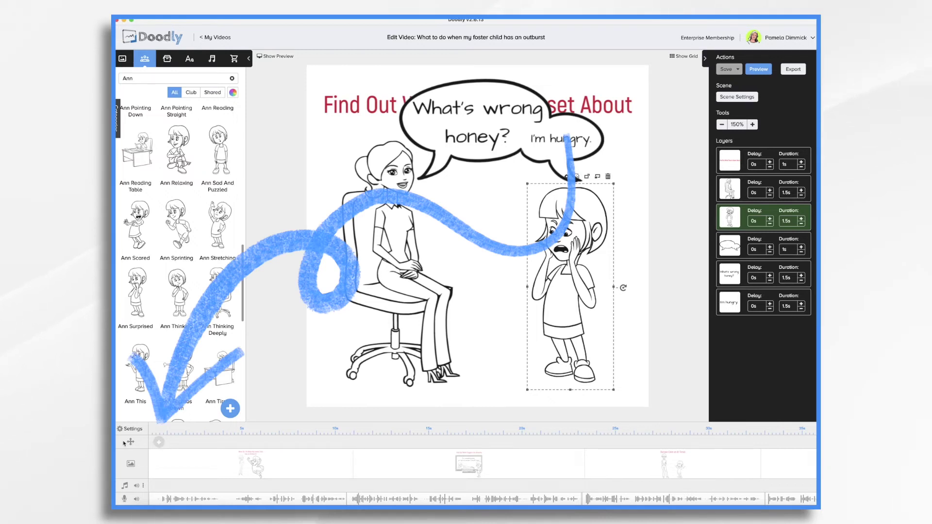
left_click(159, 442)
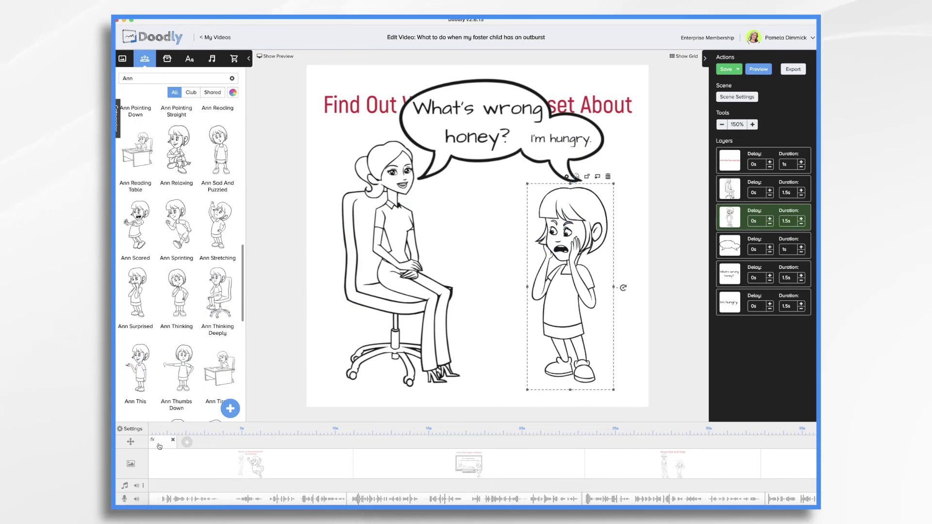
left_click_drag(160, 444, 193, 444)
left_click_drag(728, 451, 726, 450)
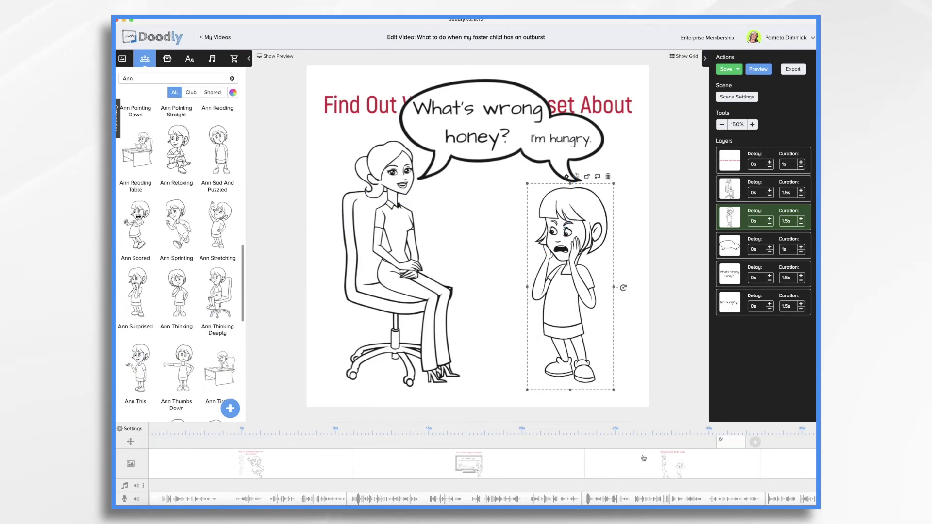
scroll(508, 457, "right", 5)
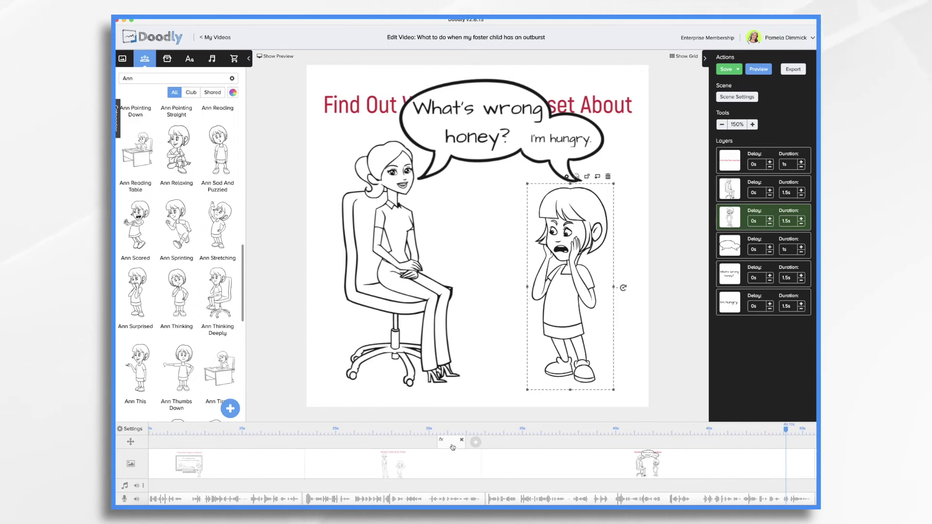
left_click_drag(444, 441, 640, 442)
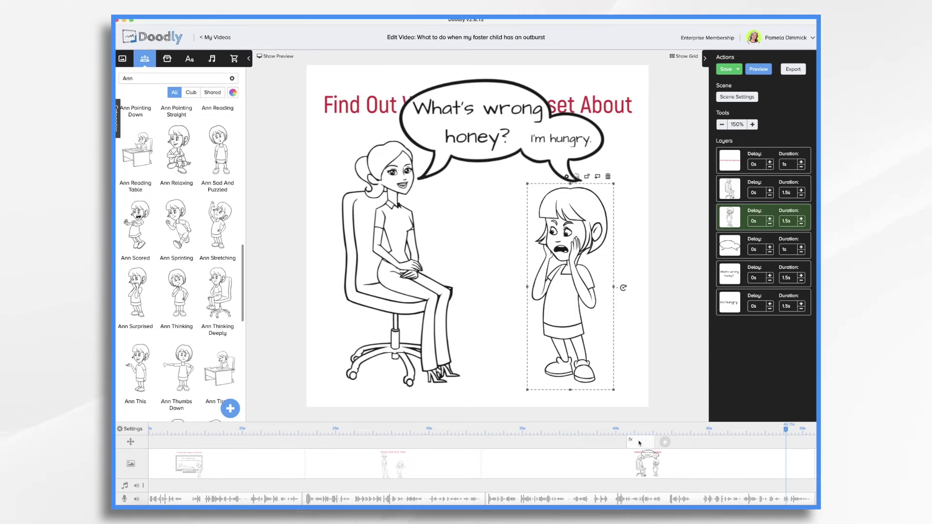
left_click(639, 443)
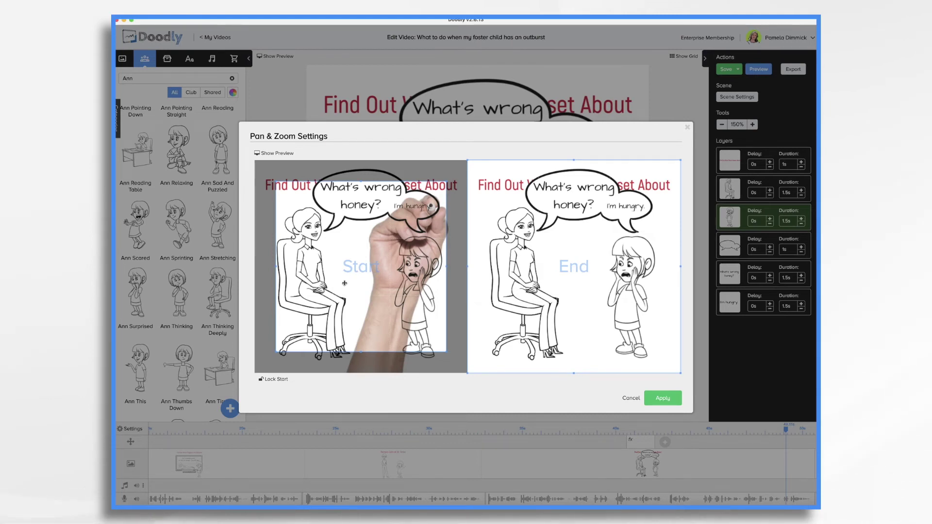
Step: Frame the Start on the whole scene and the End tightly on the girl's face, then apply
left_click_drag(345, 283, 318, 262)
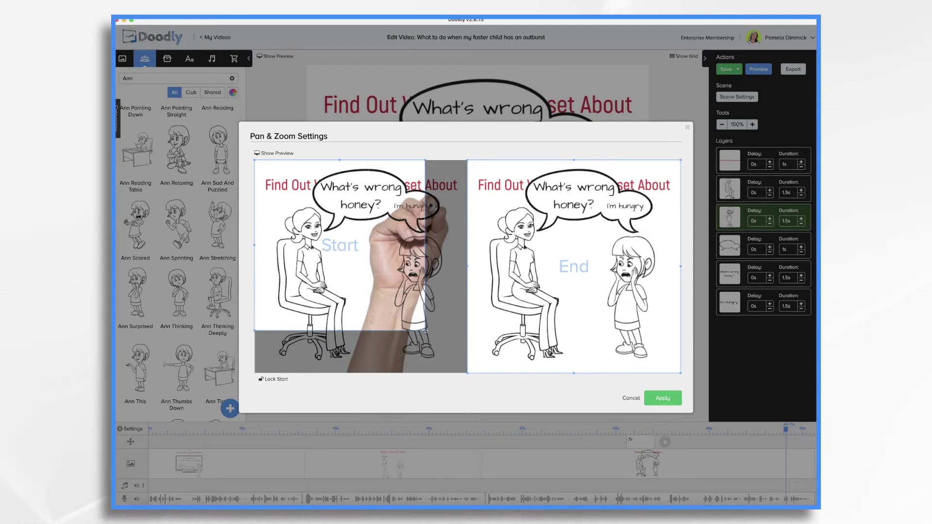
left_click_drag(426, 331, 467, 373)
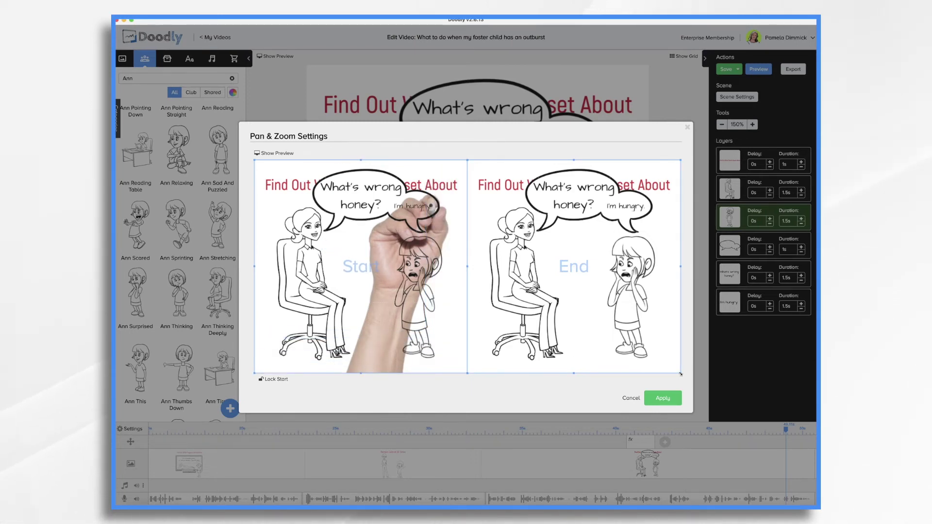
left_click_drag(680, 374, 590, 282)
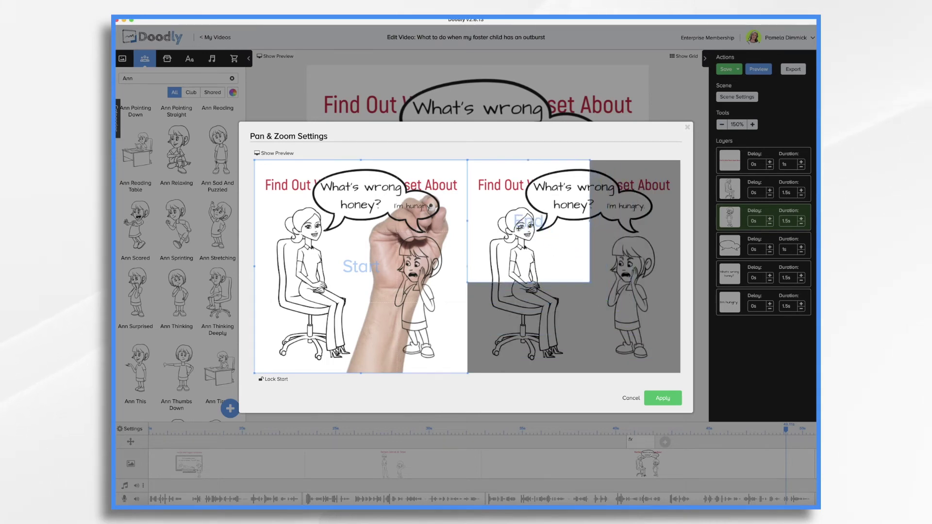
left_click_drag(519, 227, 608, 257)
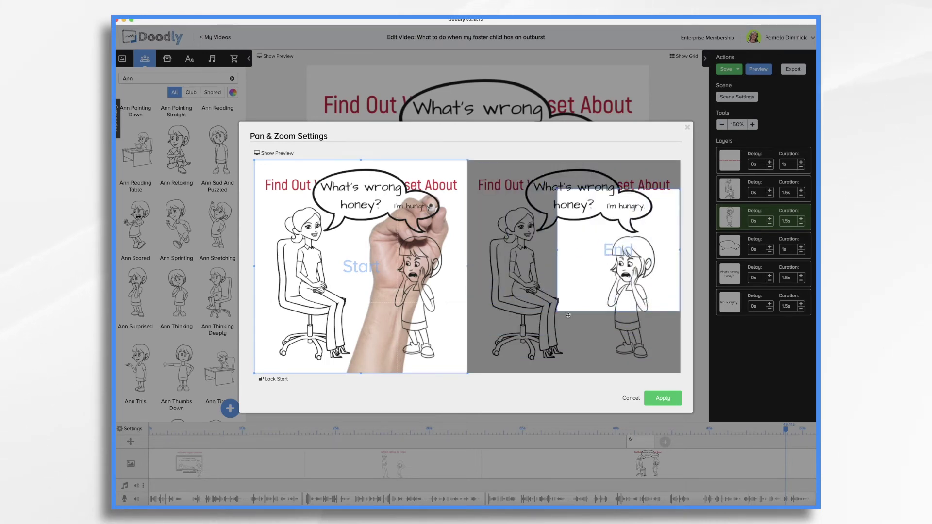
left_click_drag(556, 312, 626, 270)
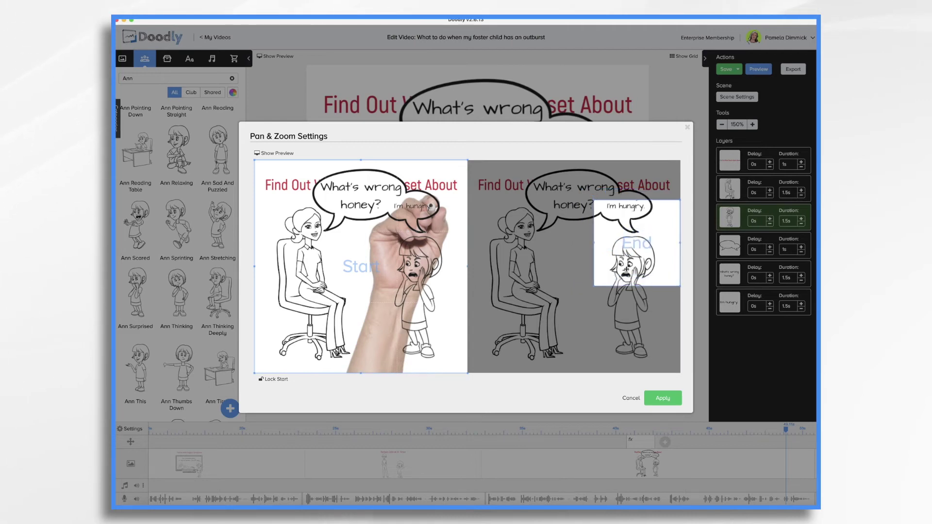
left_click(663, 398)
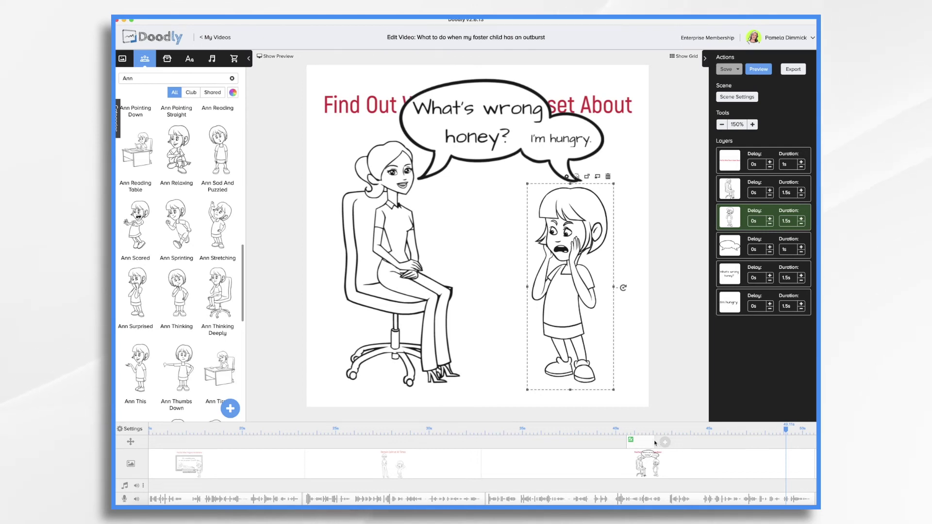
Step: Show the video preview and scrub to about 39 s, where the speech bubble finishes drawing
left_click(271, 57)
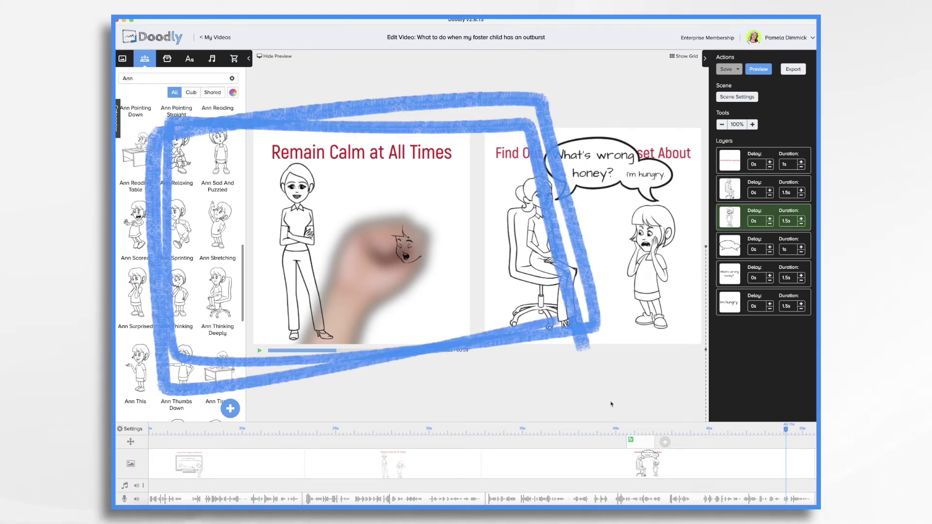
left_click(783, 429)
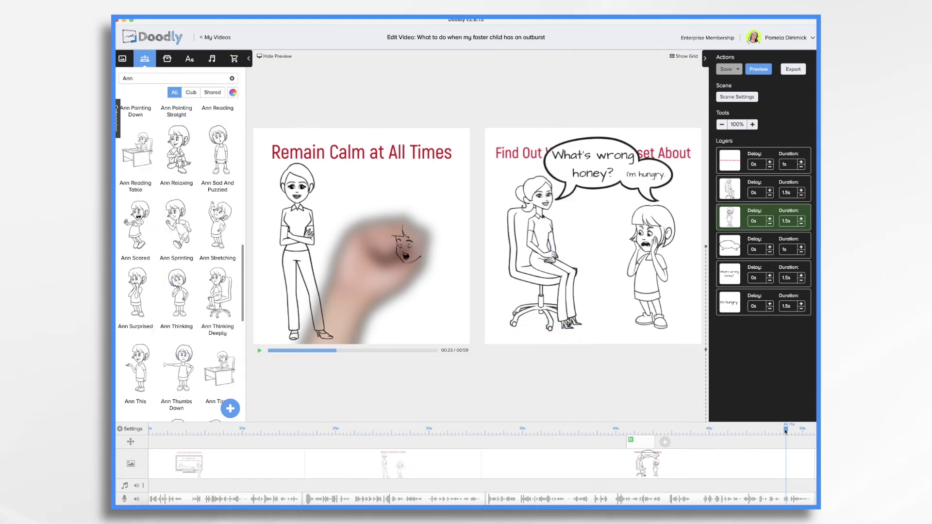
left_click(729, 431)
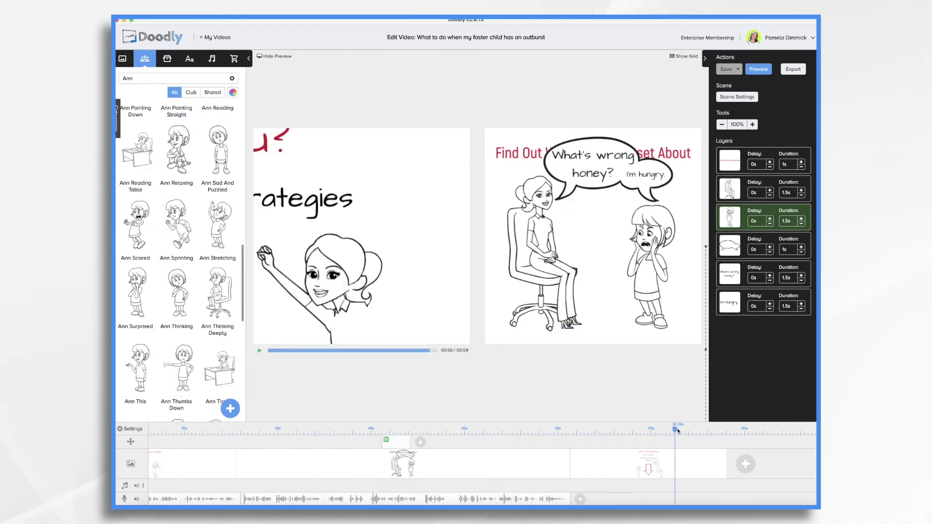
left_click_drag(633, 431, 407, 438)
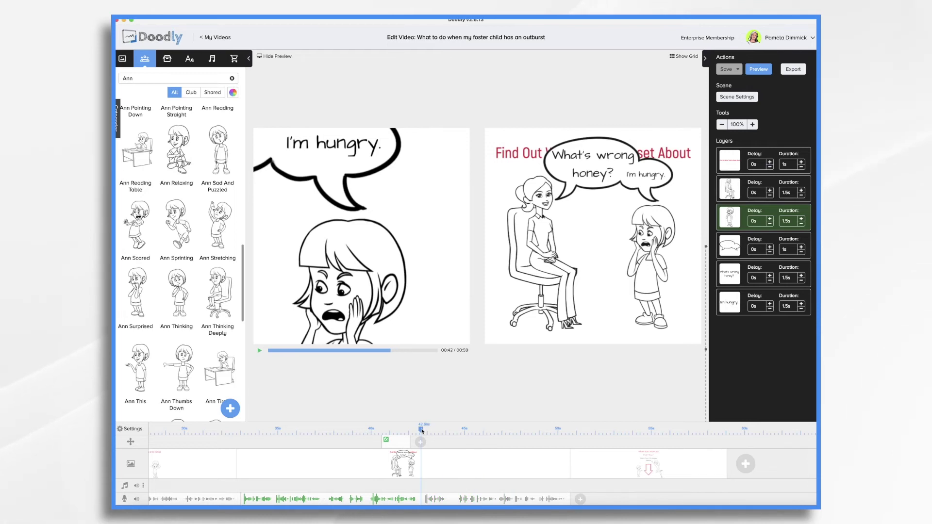
left_click_drag(421, 431, 345, 432)
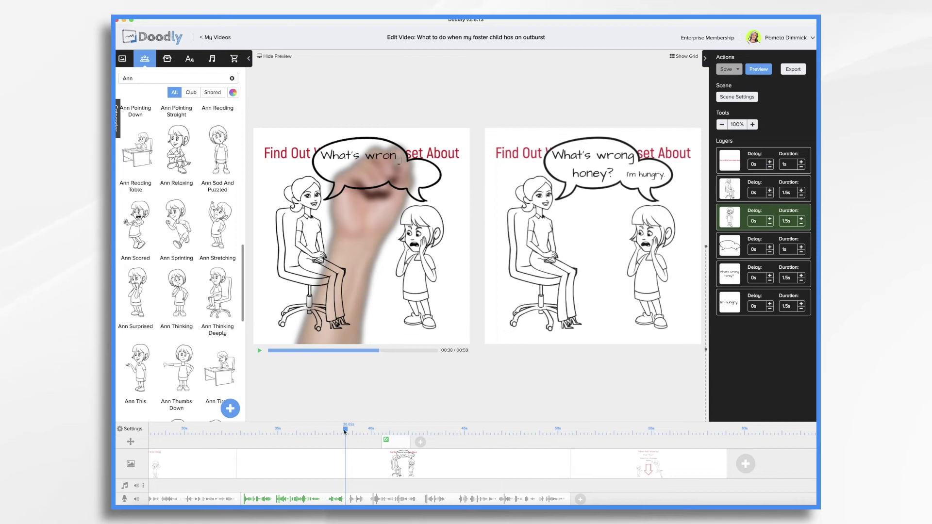
mouse_move(344, 431)
left_mouse_down()
mouse_move(414, 431)
mouse_move(356, 432)
left_mouse_up()
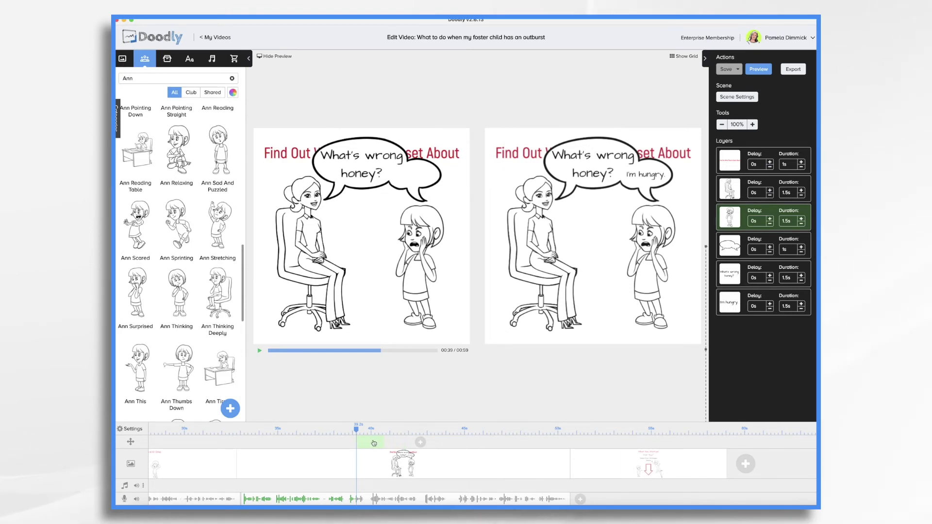
Step: Add a camera action at the playhead, play back the zoom from a few seconds earlier, and add another later
left_click(374, 443)
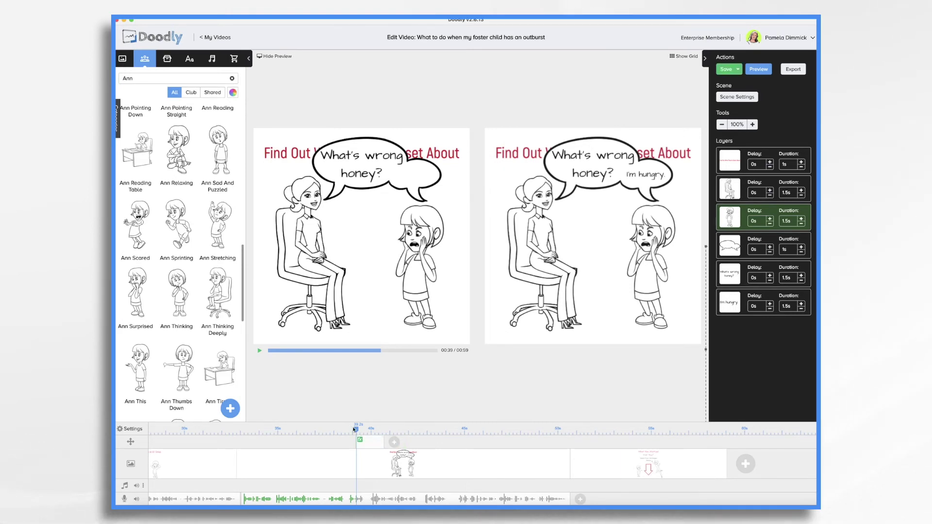
left_click_drag(356, 429, 307, 429)
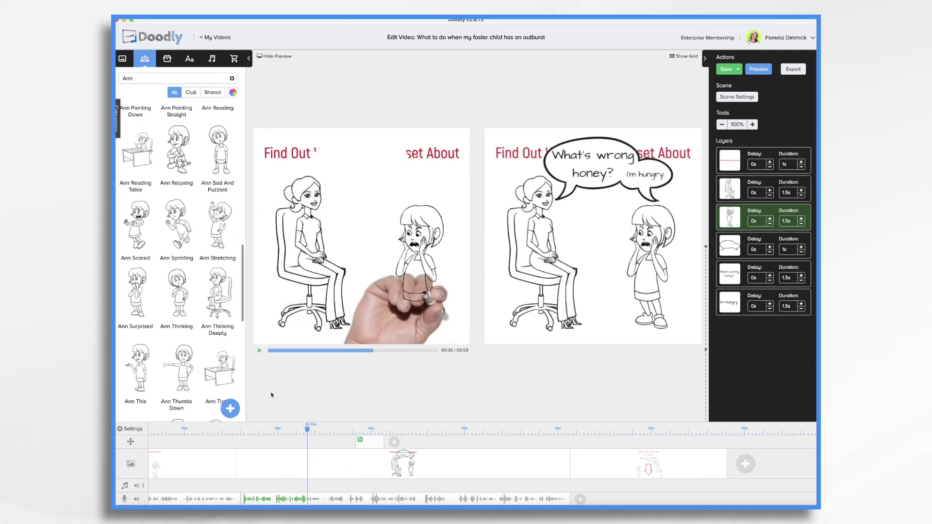
left_click(260, 351)
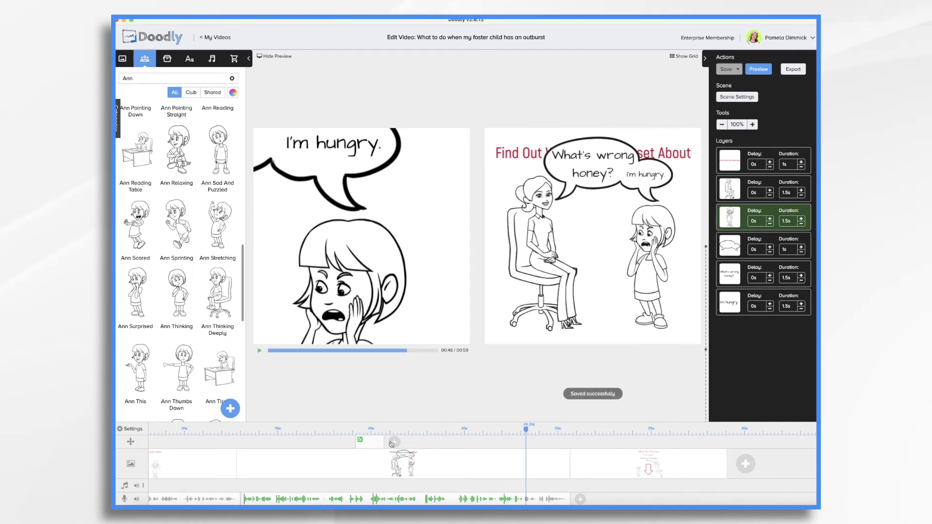
left_click_drag(391, 443, 421, 442)
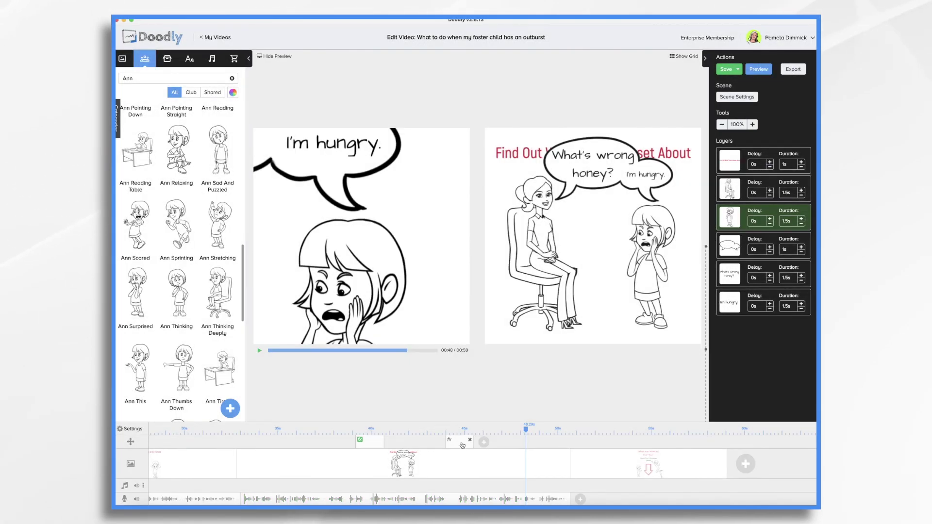
Step: Set the second camera move's End frame to the whole scene, apply it, and return to about 36 s
left_click(456, 443)
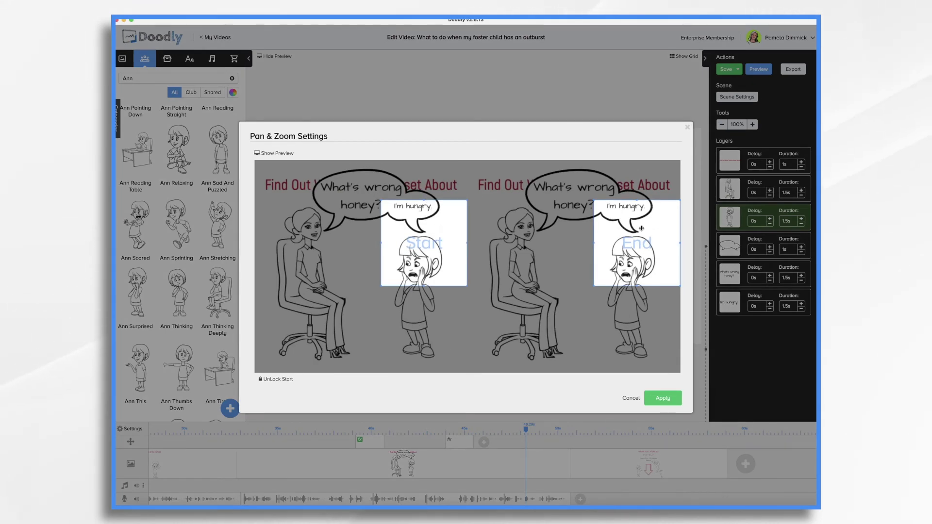
left_click_drag(642, 231, 508, 181)
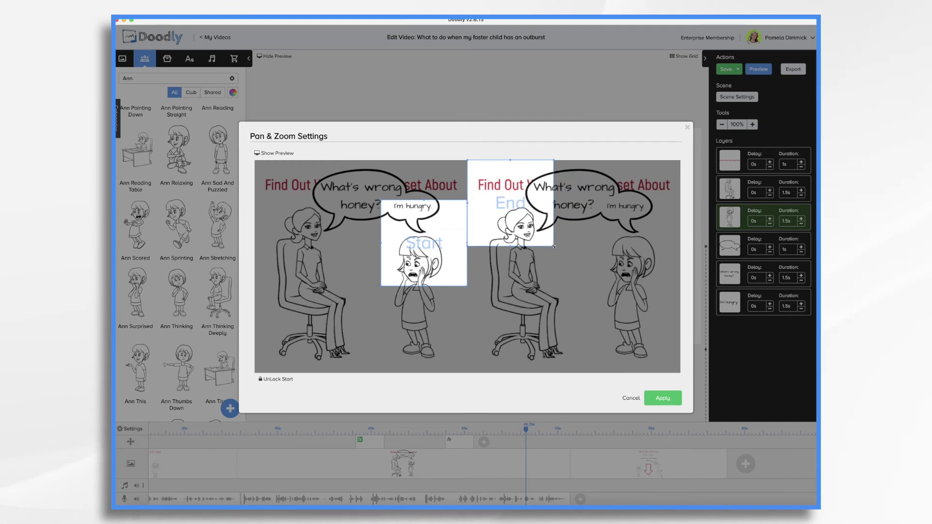
left_click_drag(554, 246, 680, 372)
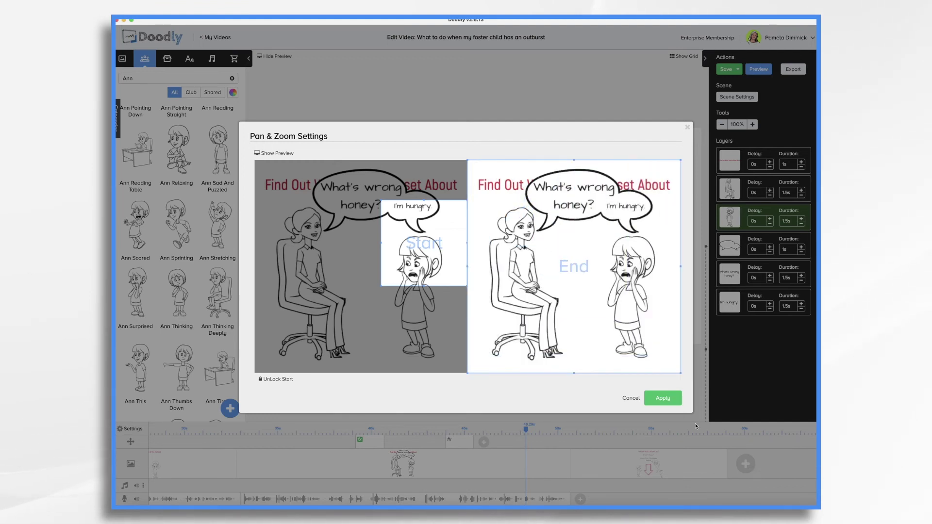
left_click(670, 399)
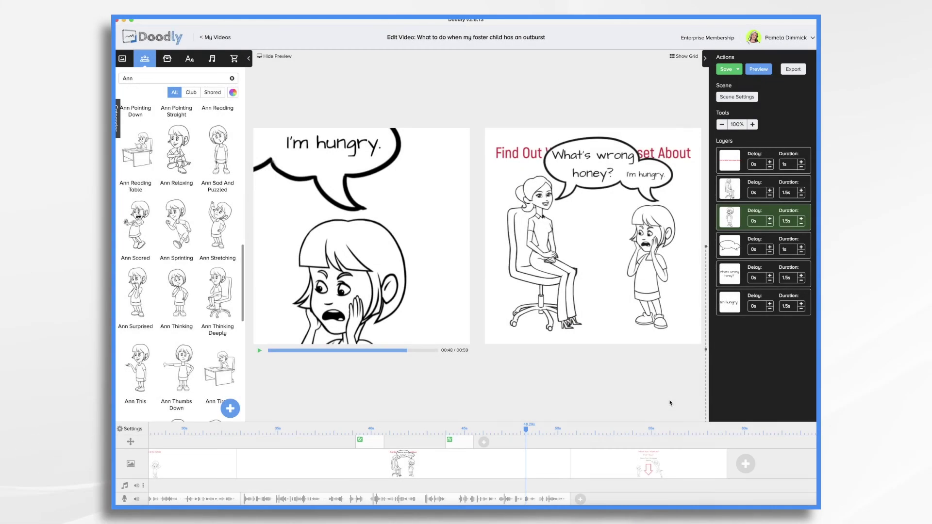
left_click(306, 428)
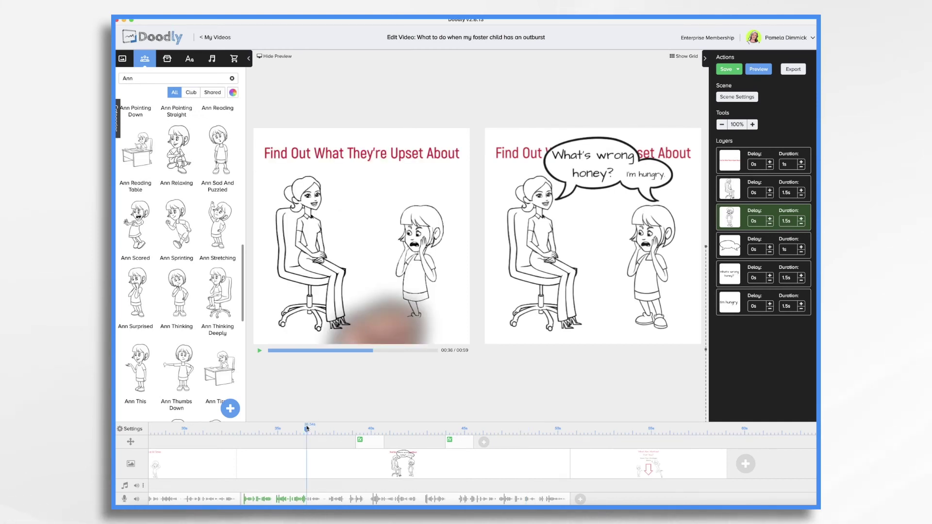
Step: Play the video from about 36 s to watch the zoom in and out, then stop it
left_click(262, 350)
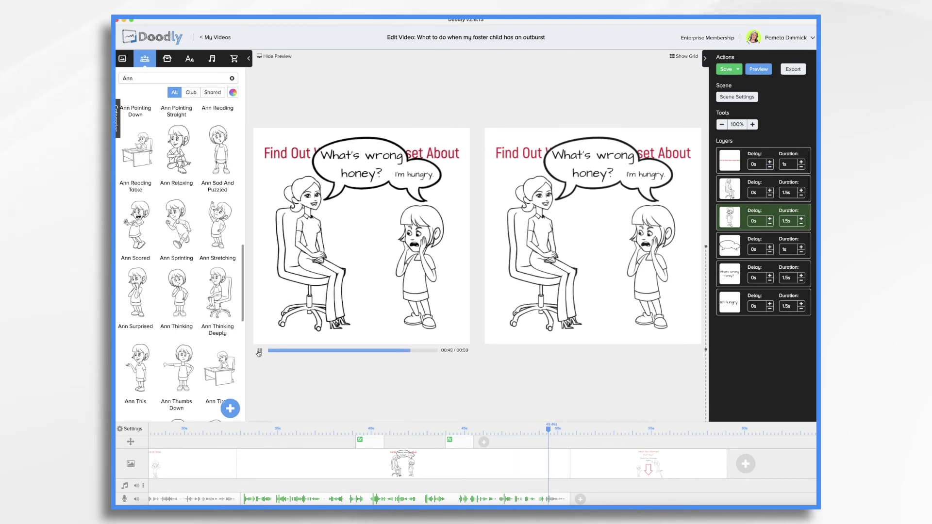
left_click(259, 352)
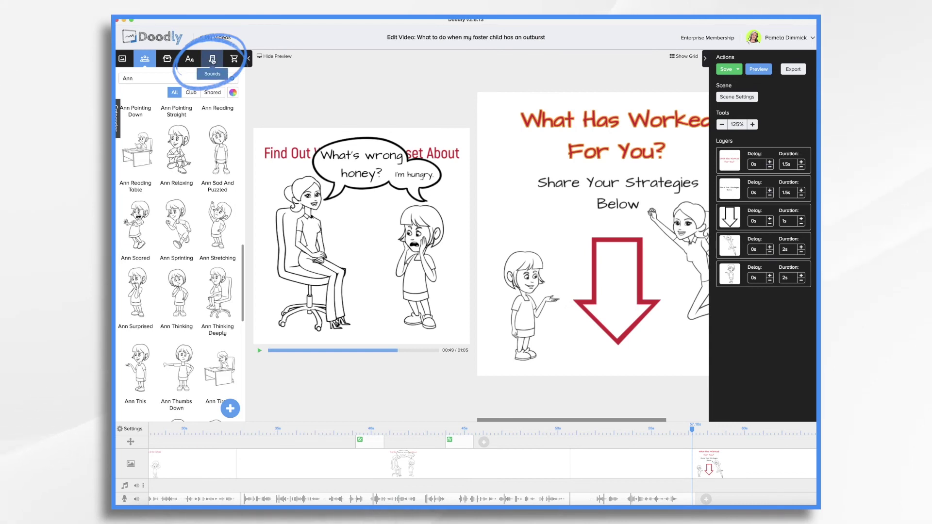
Step: Filter the Sounds library to the Music category
left_click(213, 59)
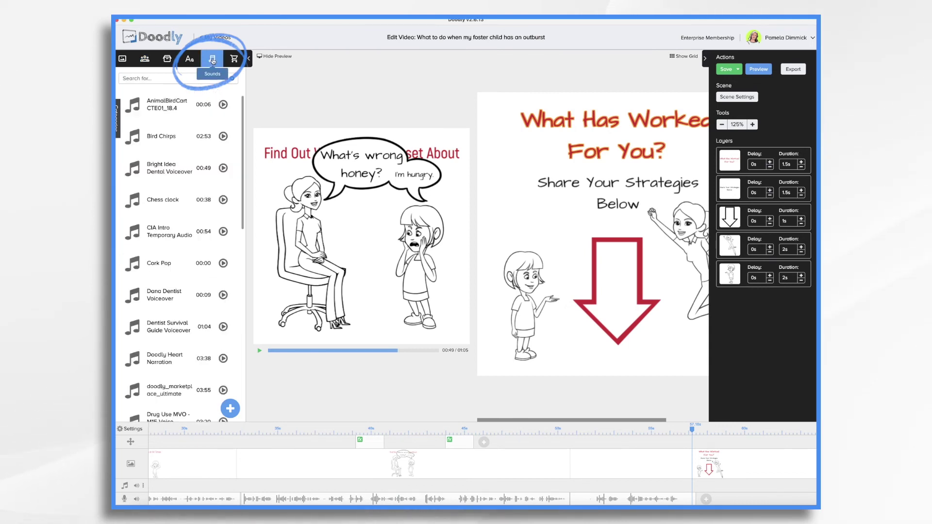
left_click(118, 119)
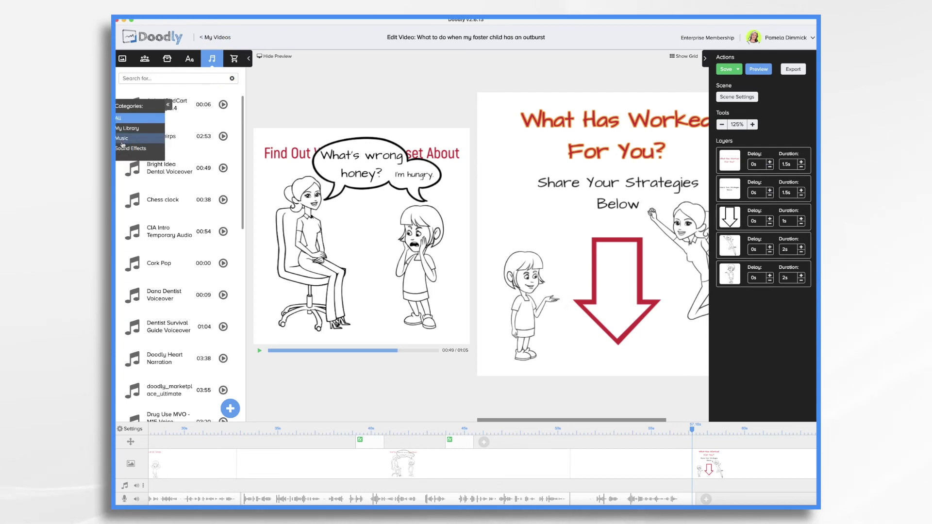
left_click(122, 141)
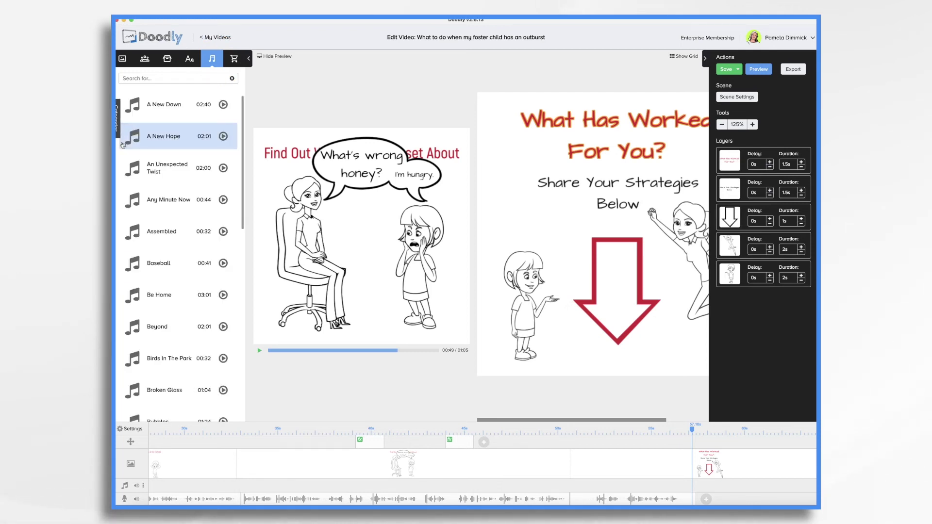
scroll(214, 305, "down", 8)
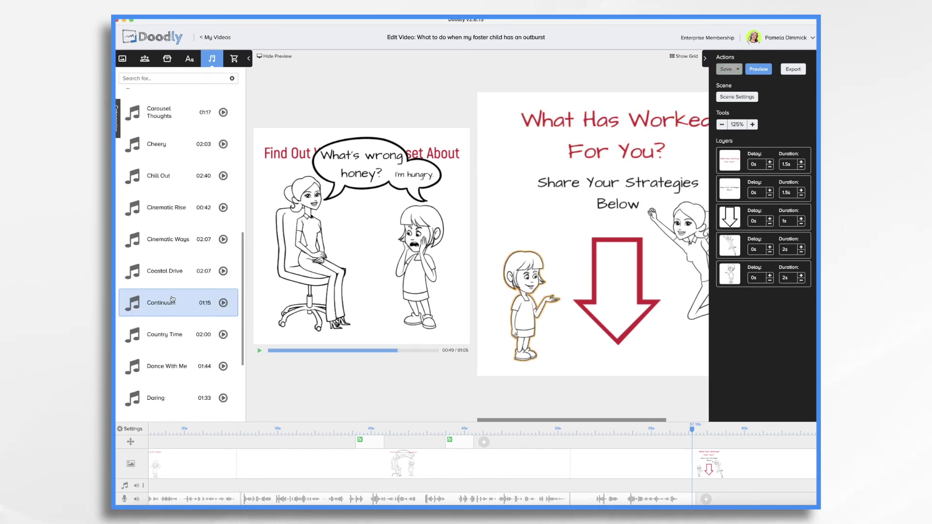
Step: Return to the video's start and drop the 'Continuum' music onto the music track
scroll(298, 482, "left", 3)
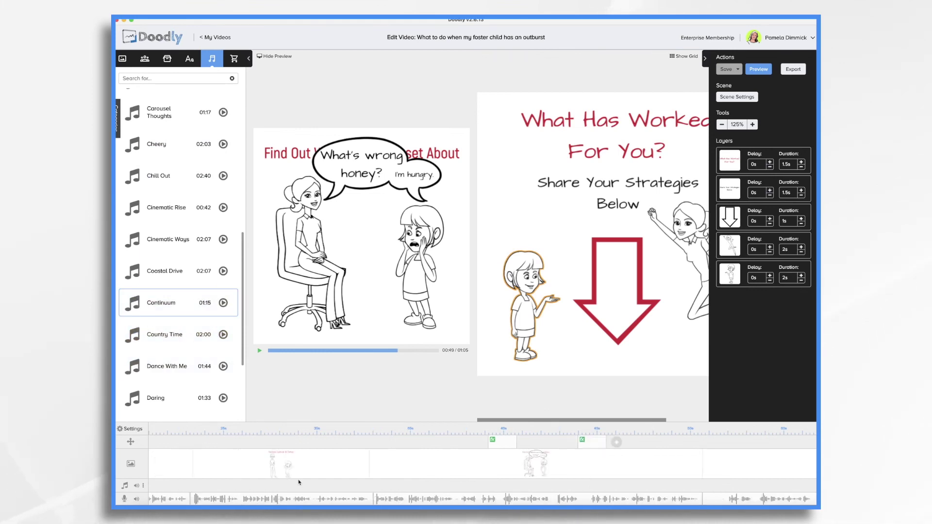
scroll(299, 482, "left", 3)
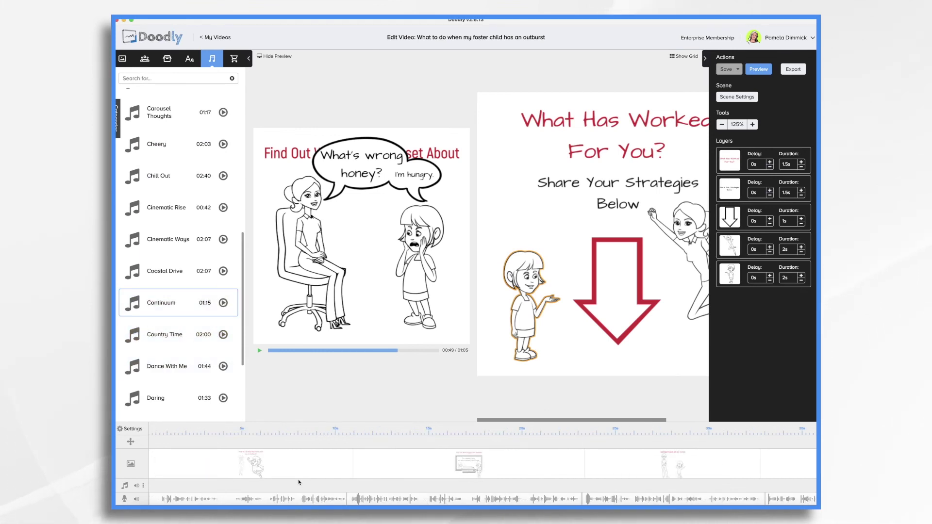
left_click(151, 426)
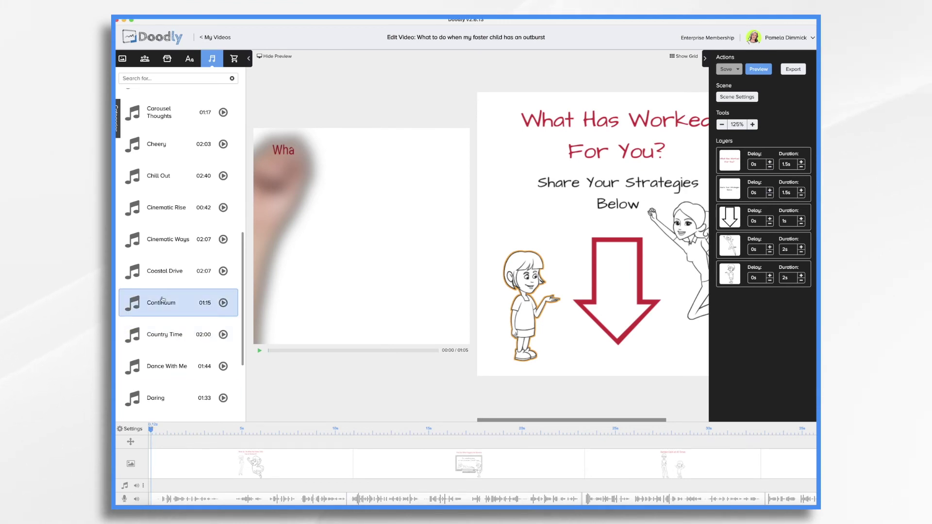
left_click_drag(162, 303, 187, 485)
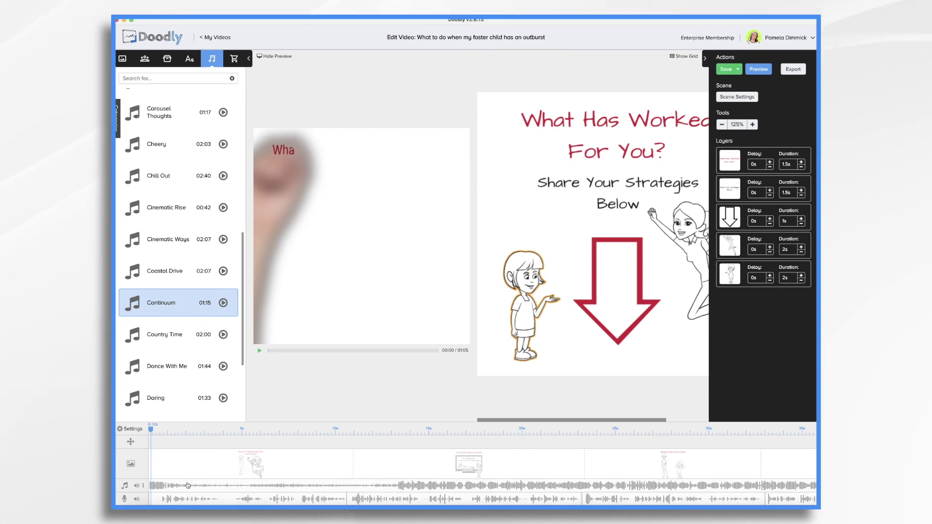
Step: Move to about 3 seconds in and check the Continuum music track's volume level
left_click(206, 444)
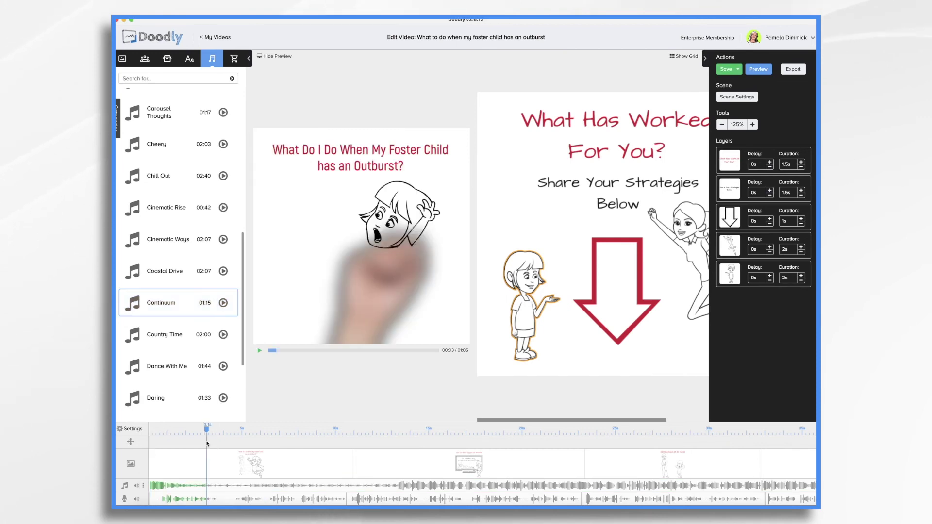
left_click(137, 487)
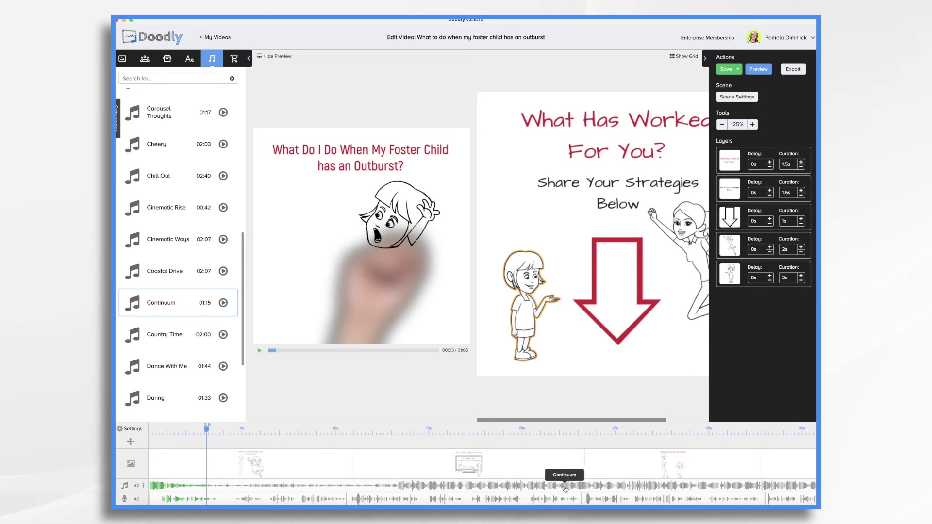
Step: Shorten the Continuum clip's end to finish with the video and trim its start
scroll(565, 489, "right", 3)
scroll(565, 489, "right", 10)
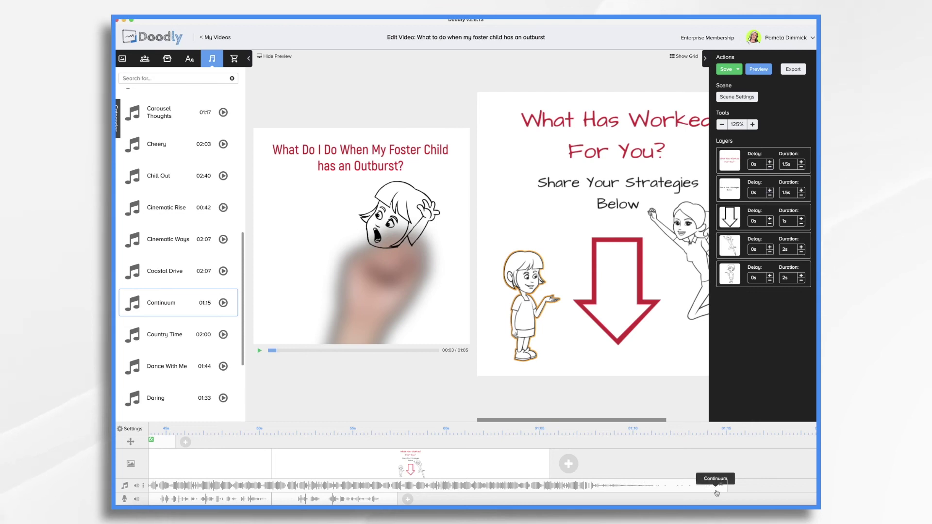
left_click_drag(726, 490, 669, 490)
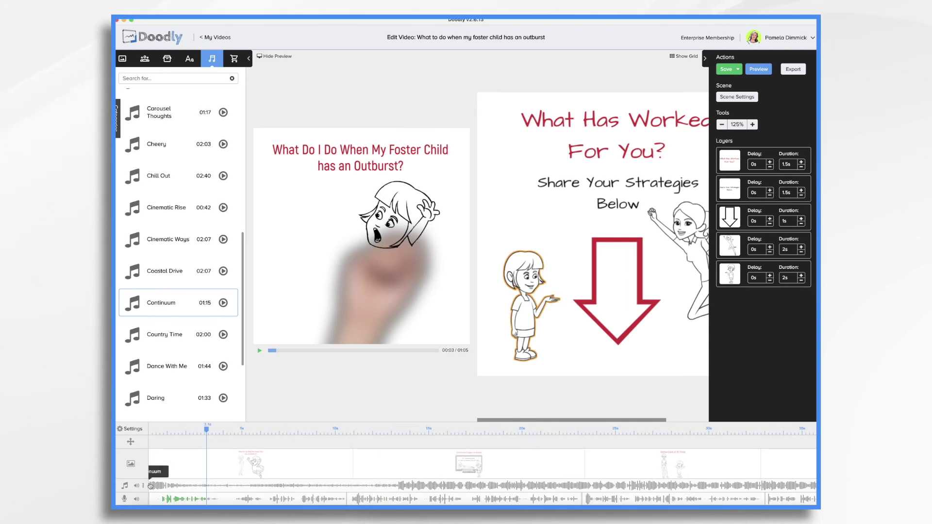
left_click_drag(149, 483, 252, 487)
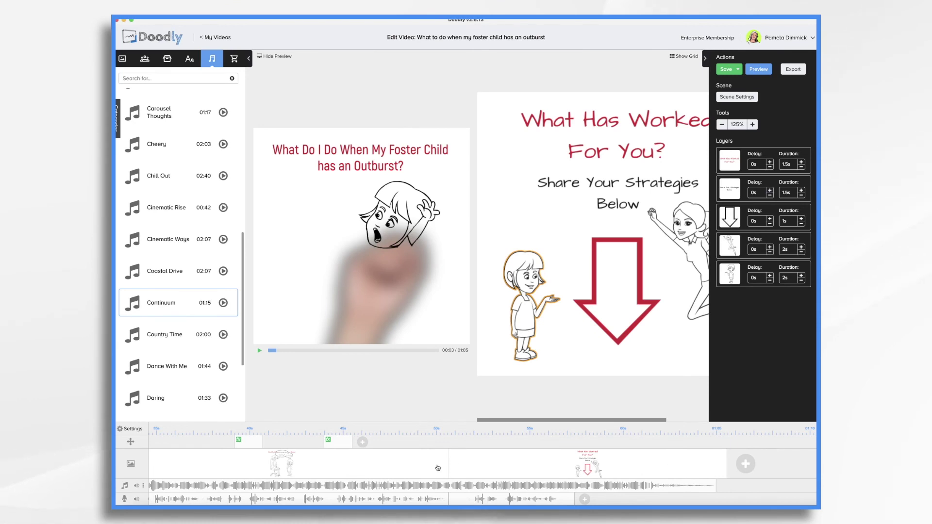
Step: Apply a fade-in to the Continuum music clip and widen the ramp across its opening seconds
right_click(156, 487)
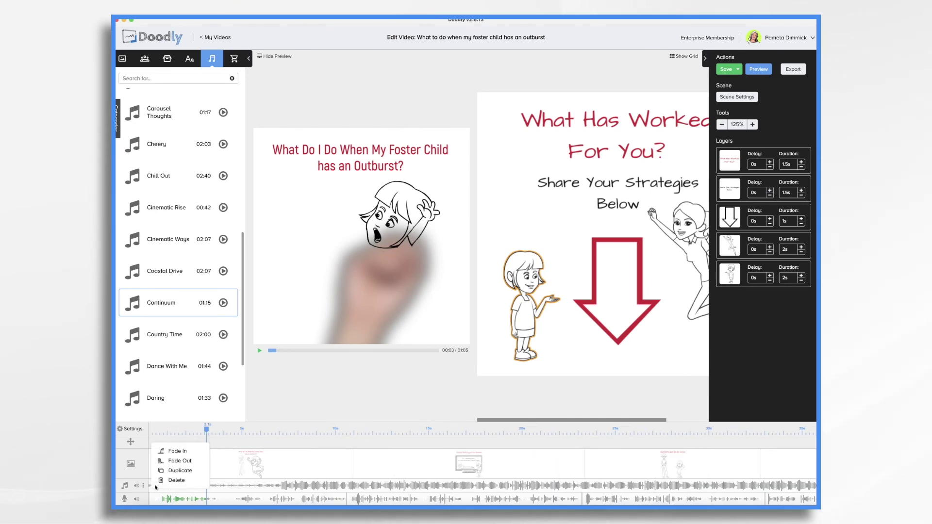
left_click(167, 451)
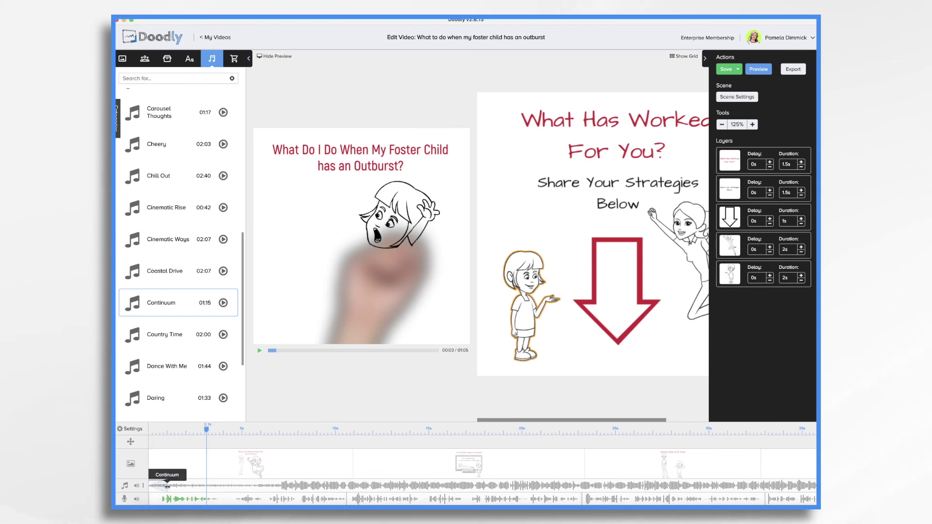
left_click_drag(167, 486, 223, 482)
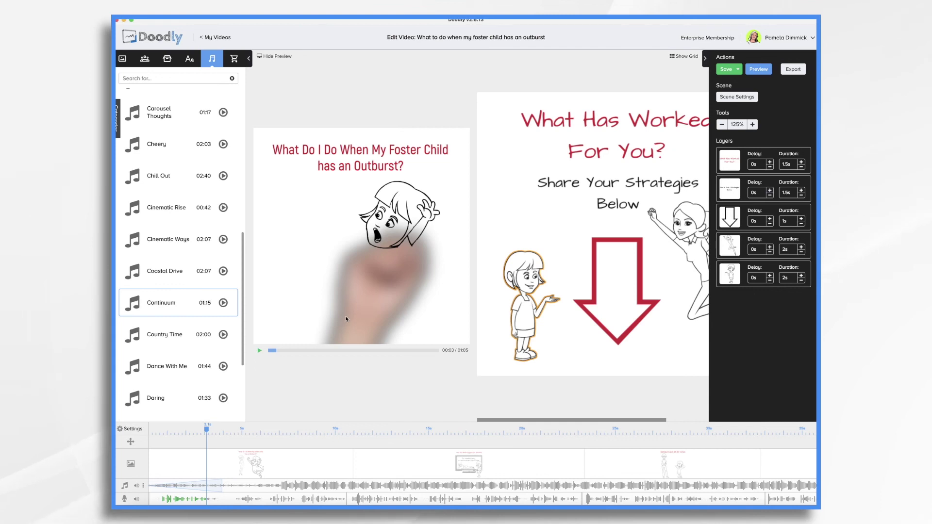
Step: Play a full preview from the red outburst title scene to the 'What Has Worked For You?' ending
left_click(758, 70)
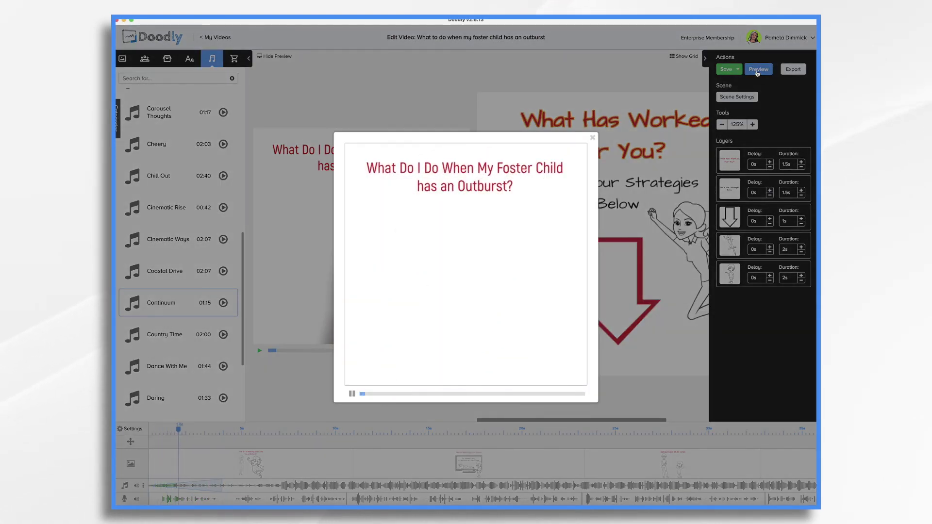